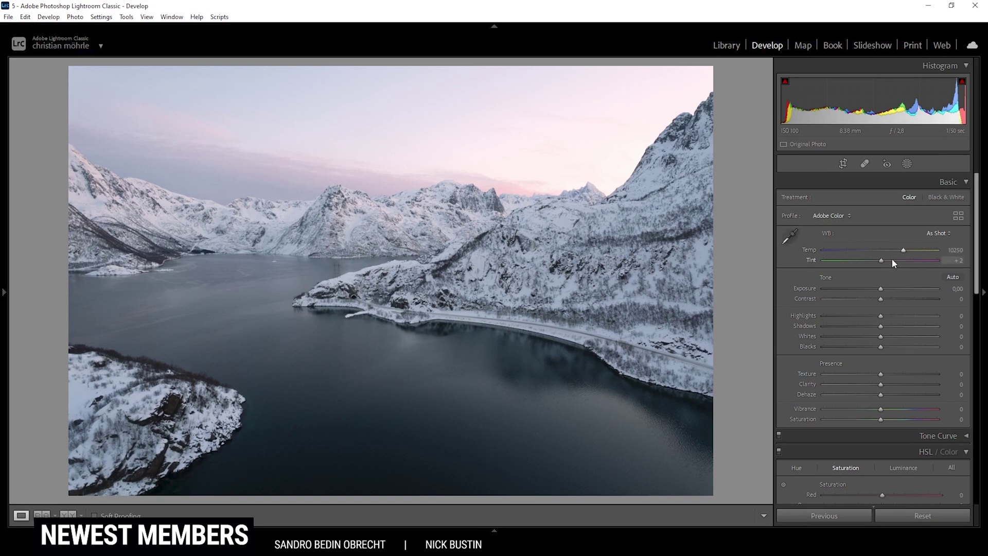
Set Temp to 9403, Tint to +11 and Exposure to -0.80 in the Basic panel.
drag(902, 252, 898, 251)
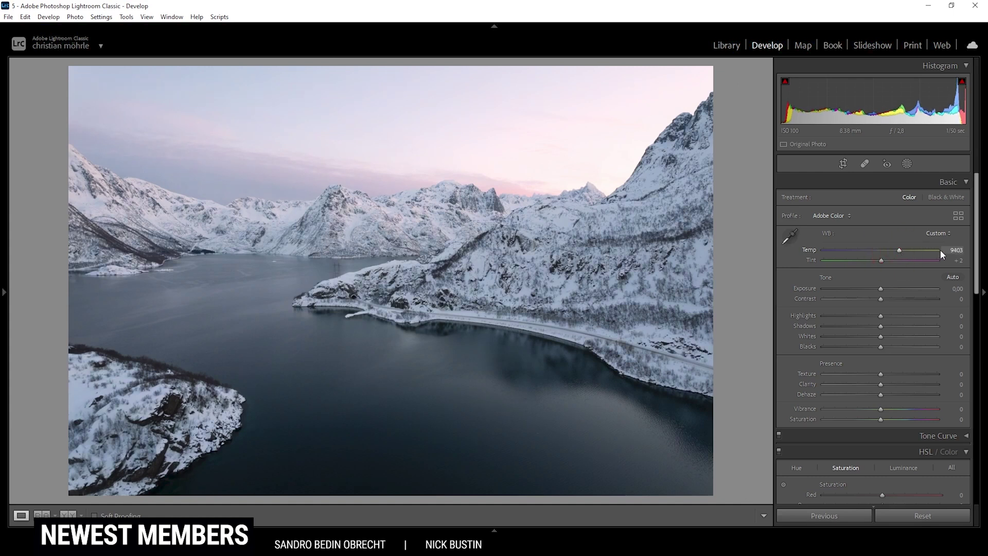
drag(881, 260, 884, 259)
drag(885, 259, 885, 260)
drag(887, 262, 884, 262)
drag(881, 288, 871, 289)
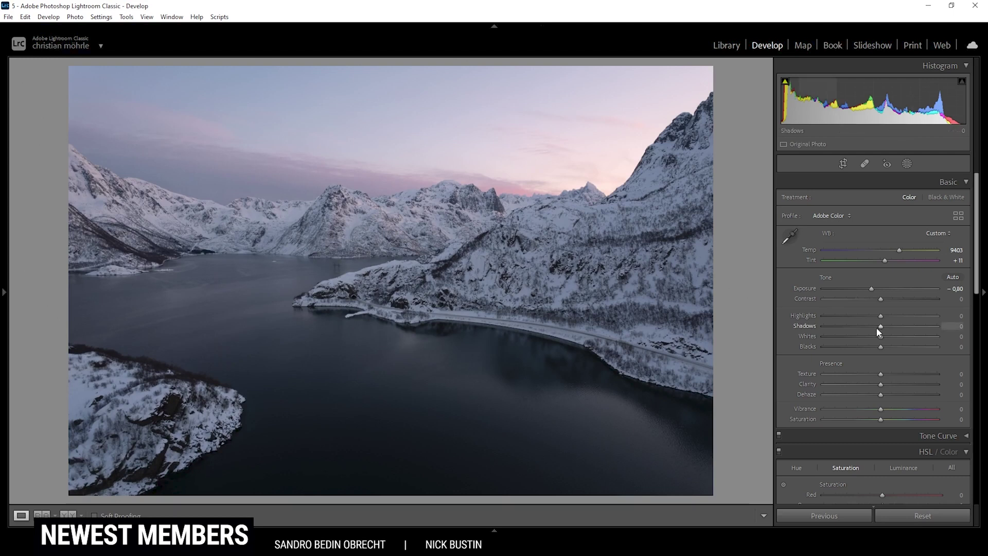
Set Highlights to -100, Whites to +57, Shadows to +62 and Blacks to +39.
drag(880, 315, 766, 317)
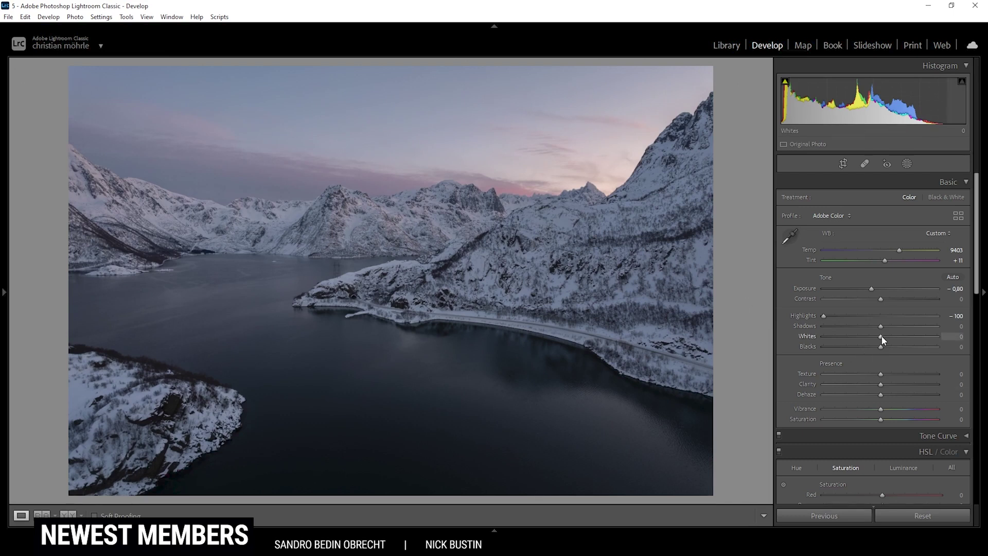
drag(882, 338, 913, 338)
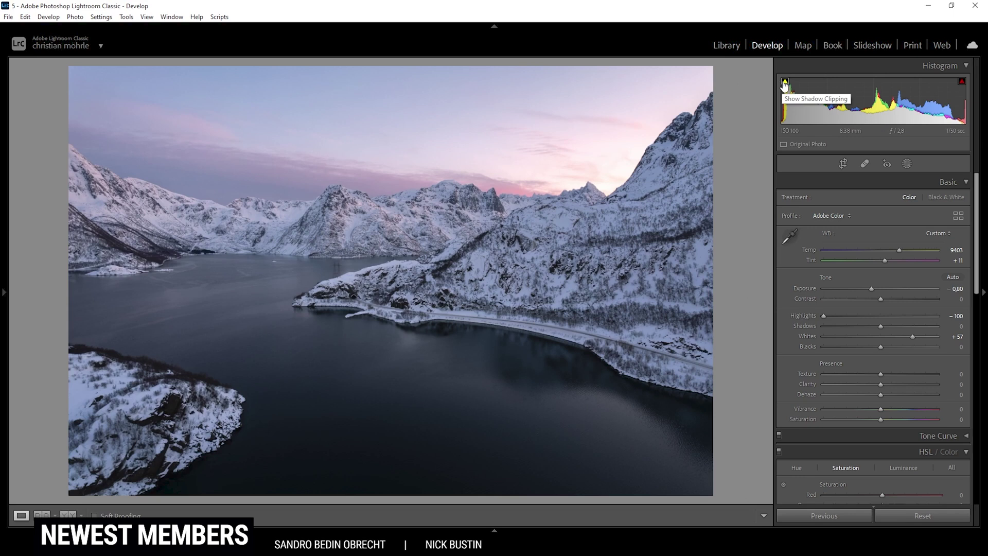
drag(882, 326, 916, 332)
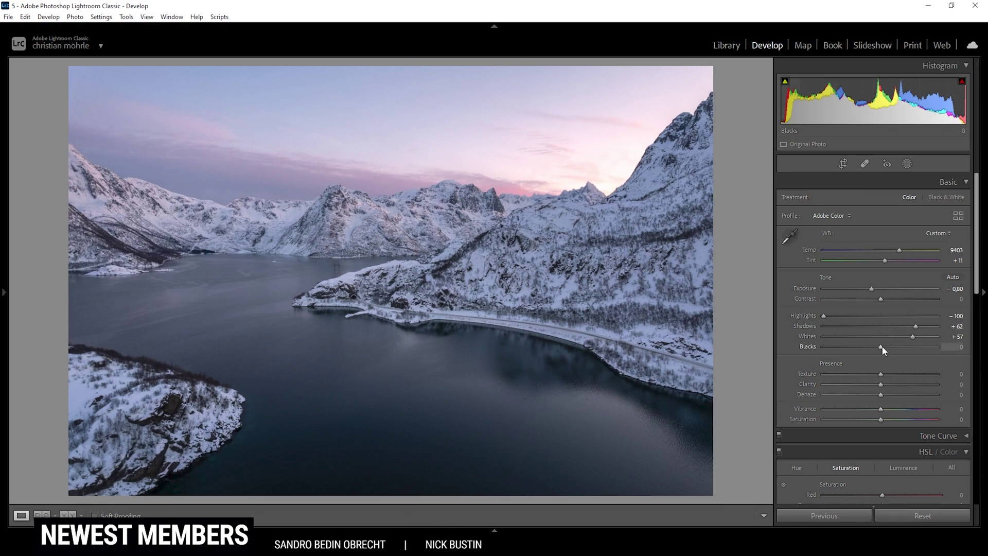
drag(883, 347, 898, 350)
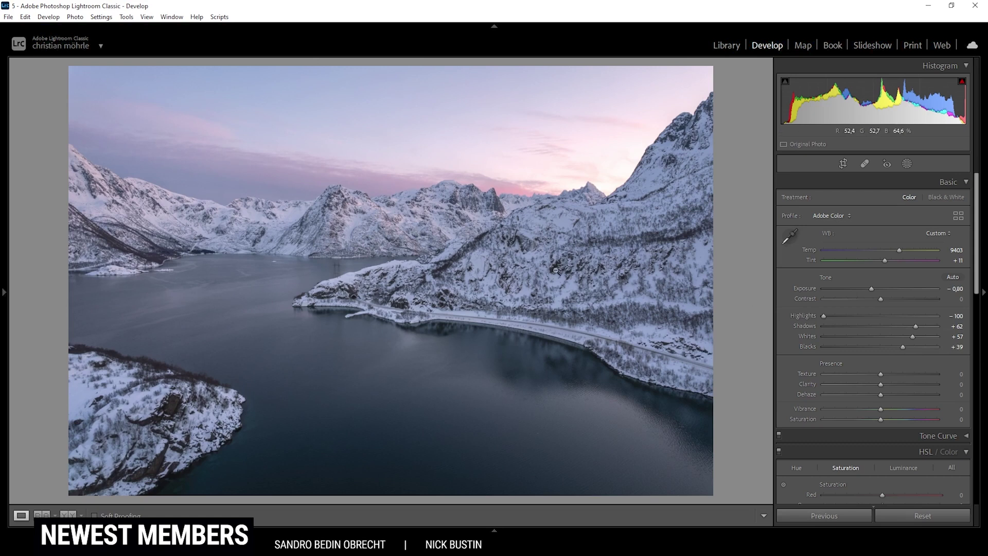
Set Texture +13, Clarity -2, Vibrance +30 and Saturation +28 in Presence.
drag(883, 376, 889, 374)
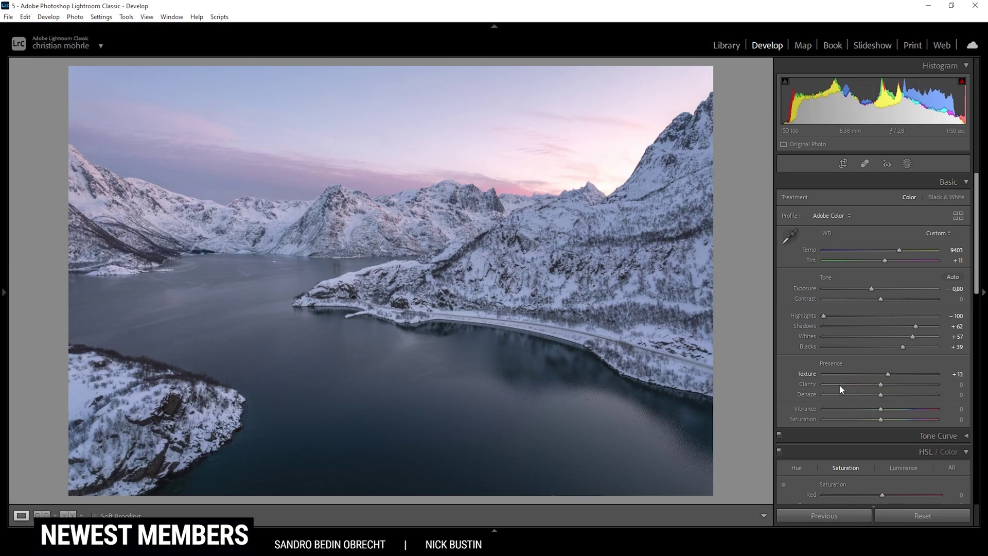
drag(881, 386, 879, 386)
click(880, 386)
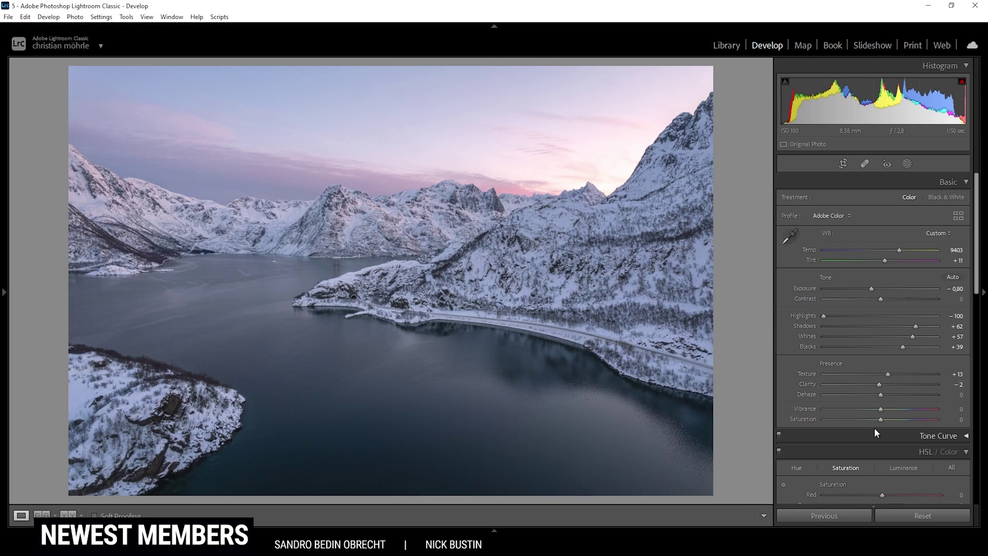
mouse_move(880, 410)
mouse_down()
mouse_move(897, 409)
mouse_move(883, 420)
mouse_move(896, 420)
mouse_up()
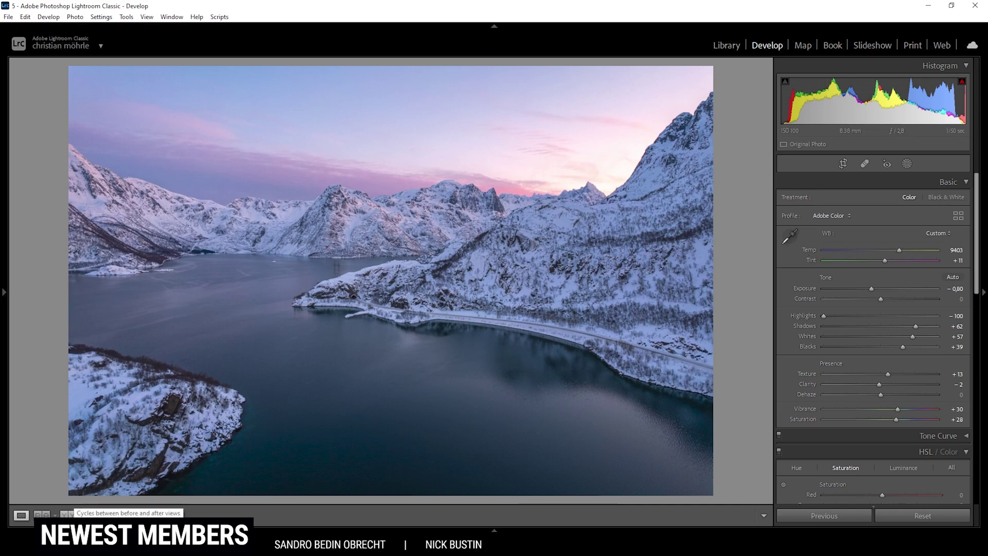
Compare Before/After side by side, return to Loupe view, and bring up Masking.
click(68, 515)
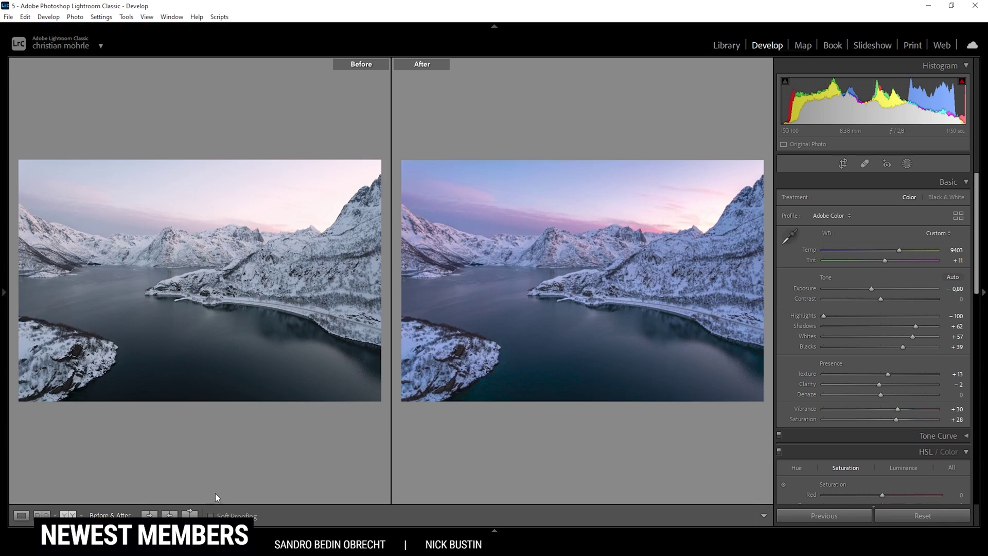
click(20, 518)
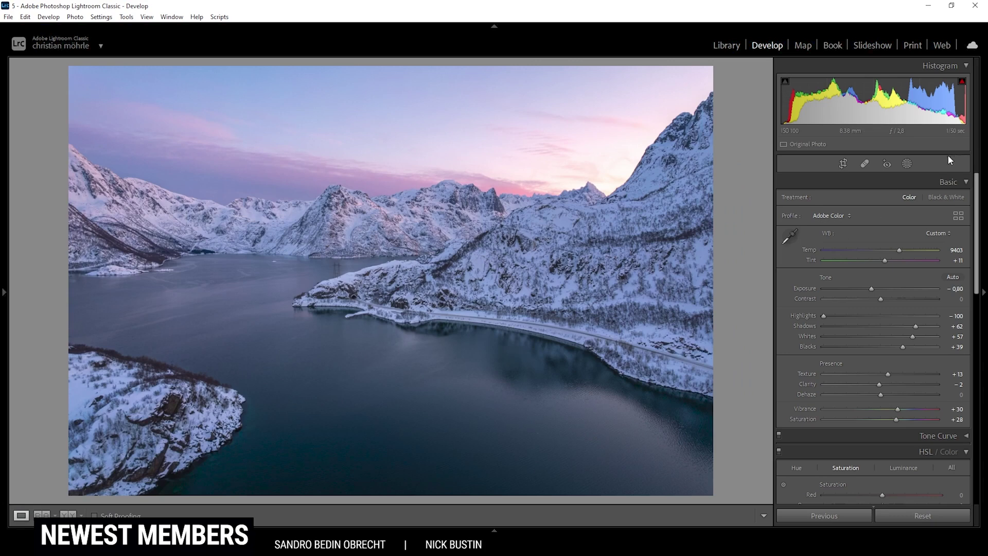
click(909, 165)
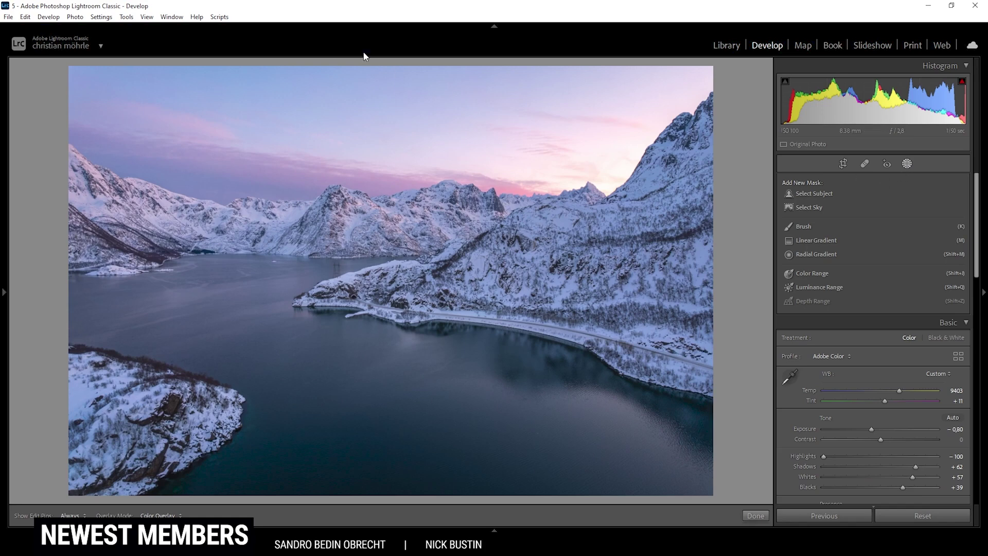
Draw a sky linear gradient at Exposure -0.39 and Temp -7, then shift it lower.
click(816, 241)
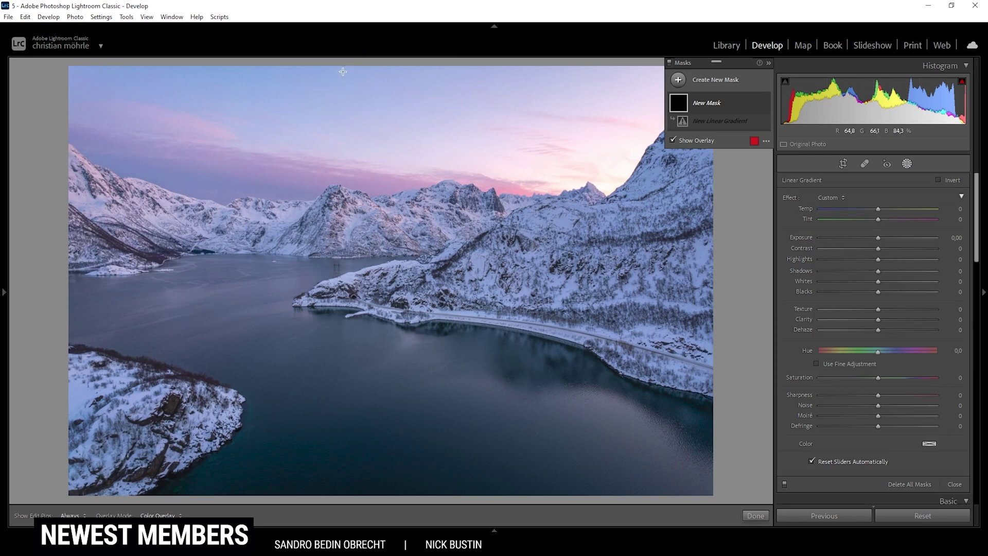
drag(343, 72, 361, 181)
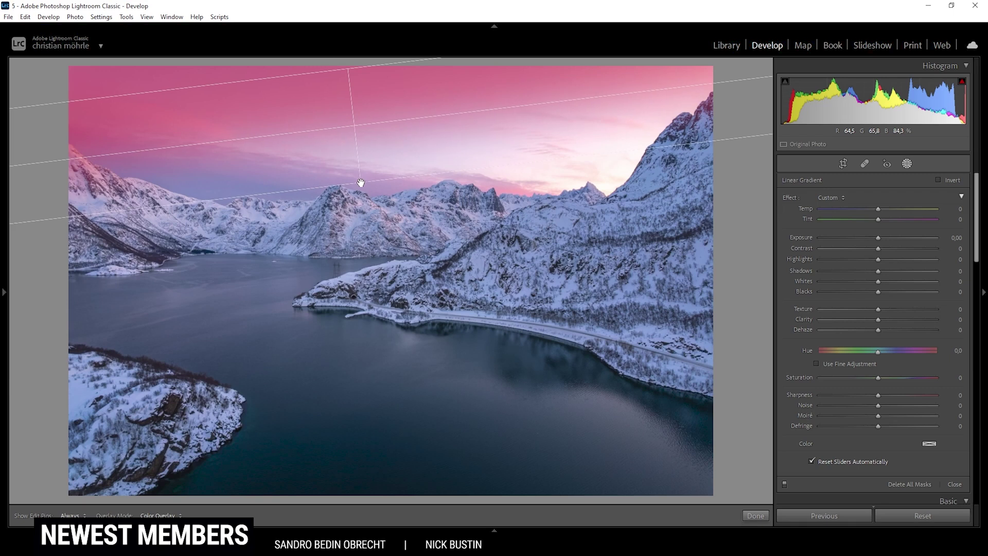
drag(361, 183, 361, 182)
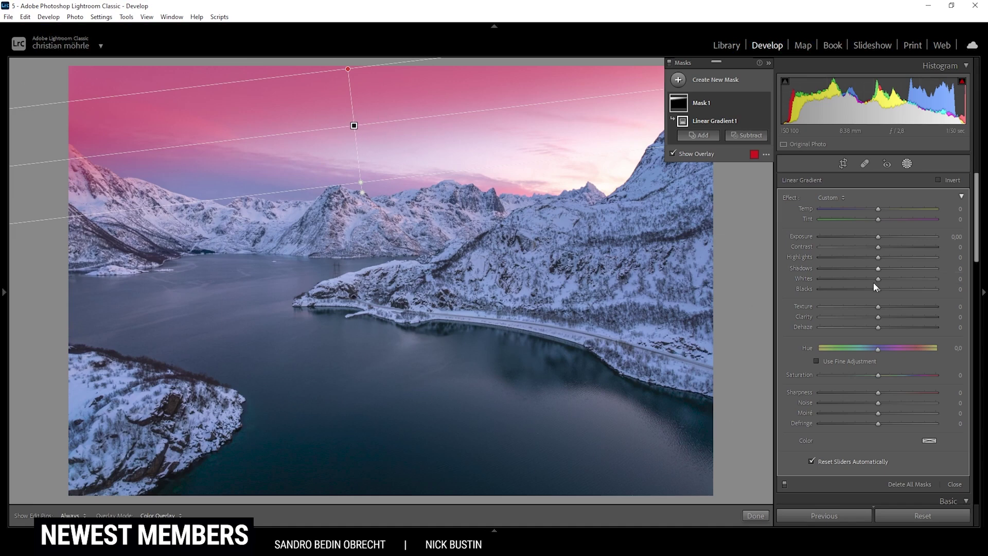
drag(878, 238, 871, 237)
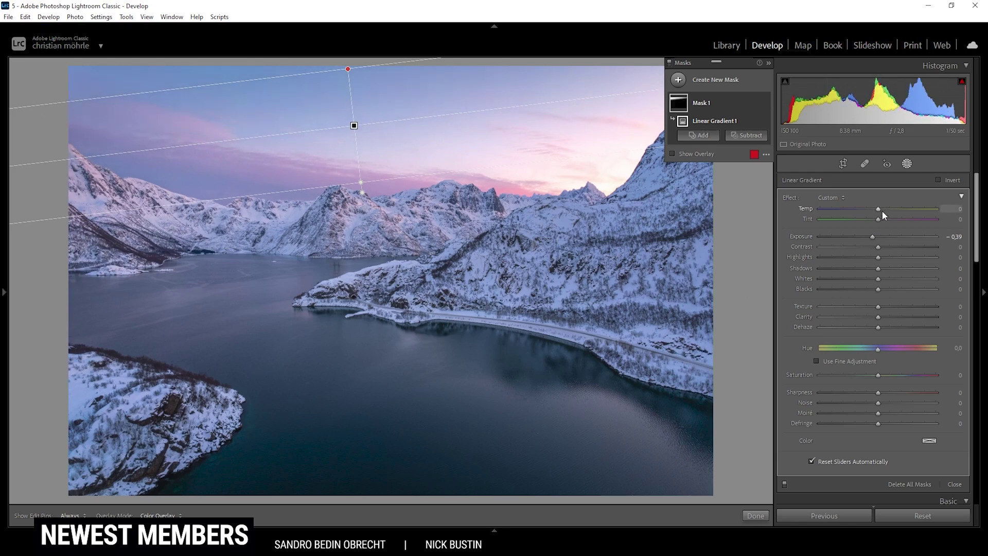
drag(879, 215, 878, 215)
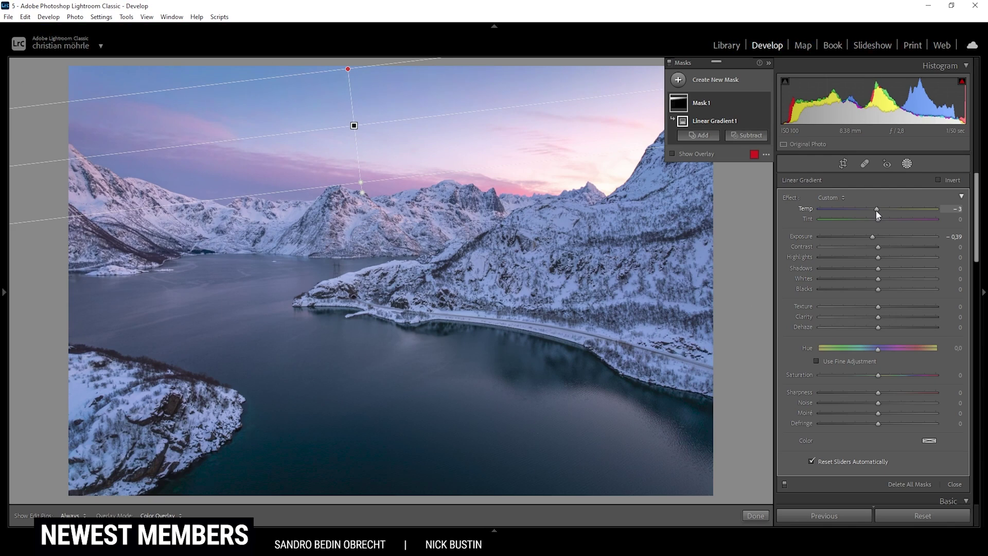
drag(876, 214, 873, 215)
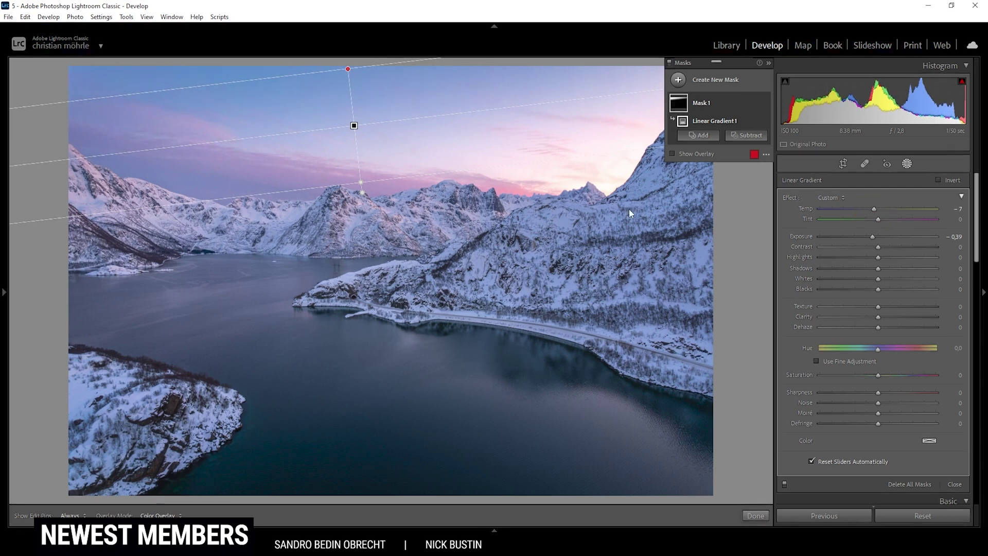
drag(361, 183, 364, 201)
drag(356, 134, 361, 150)
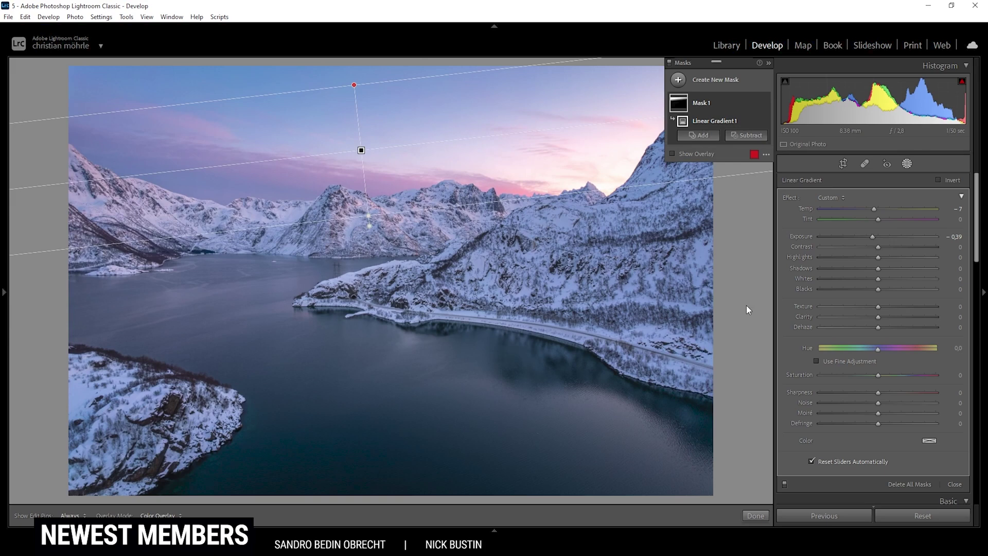
click(907, 164)
Draw a second linear gradient from the photo's top, hide the overlay, set Exposure -0.28.
click(906, 163)
click(678, 84)
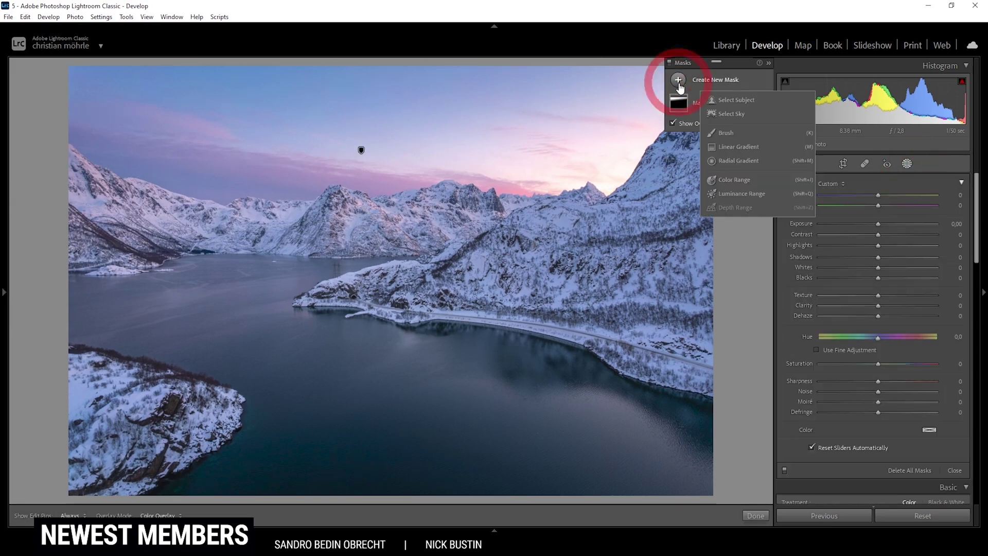
click(748, 147)
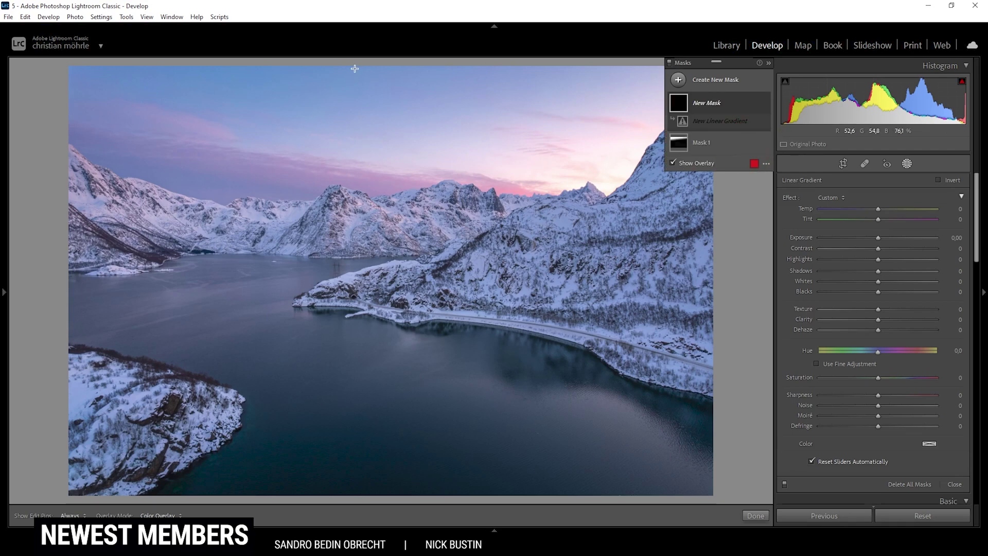
drag(355, 69, 369, 221)
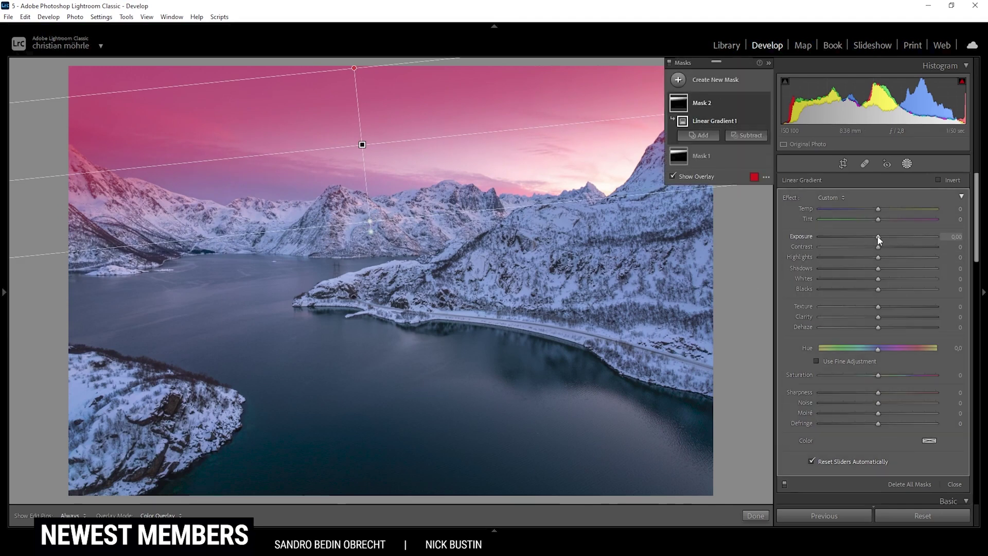
key(o)
drag(879, 238, 875, 238)
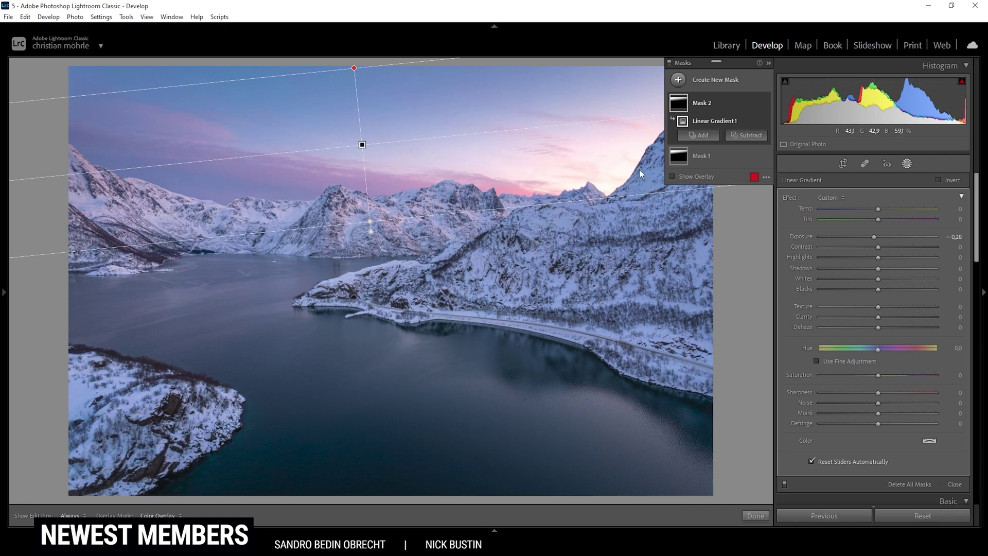
click(678, 80)
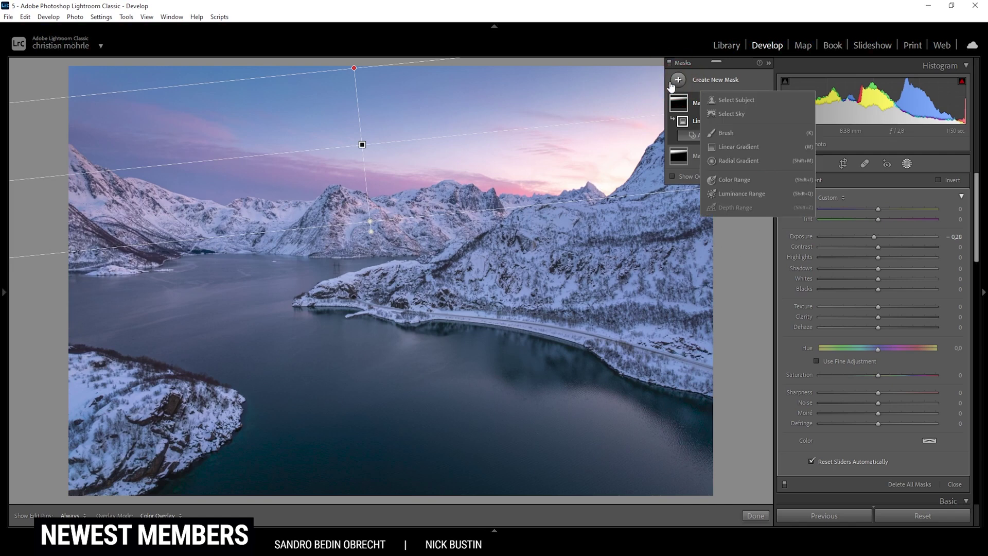
Draw a radial gradient over the pink sunset glow and position it up and right.
click(731, 161)
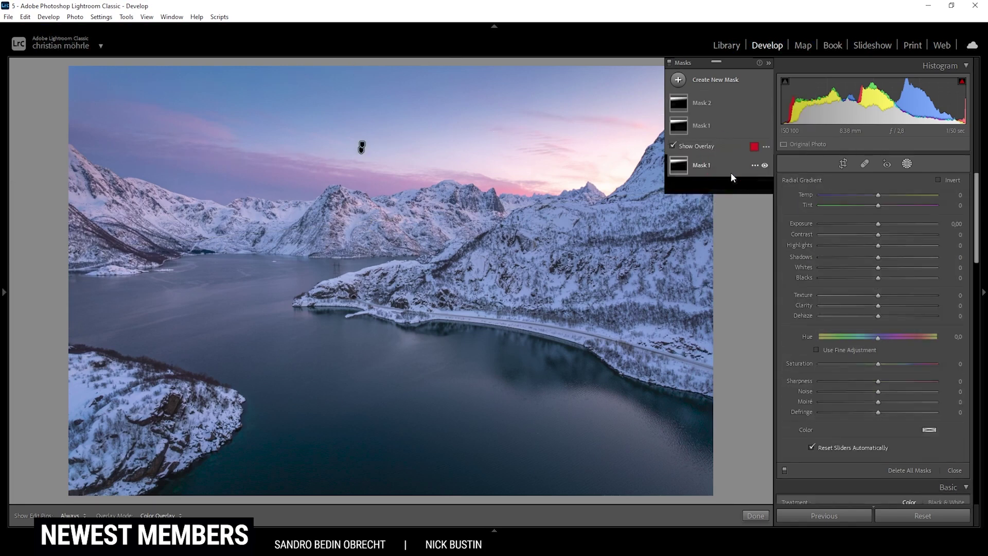
drag(528, 188, 659, 252)
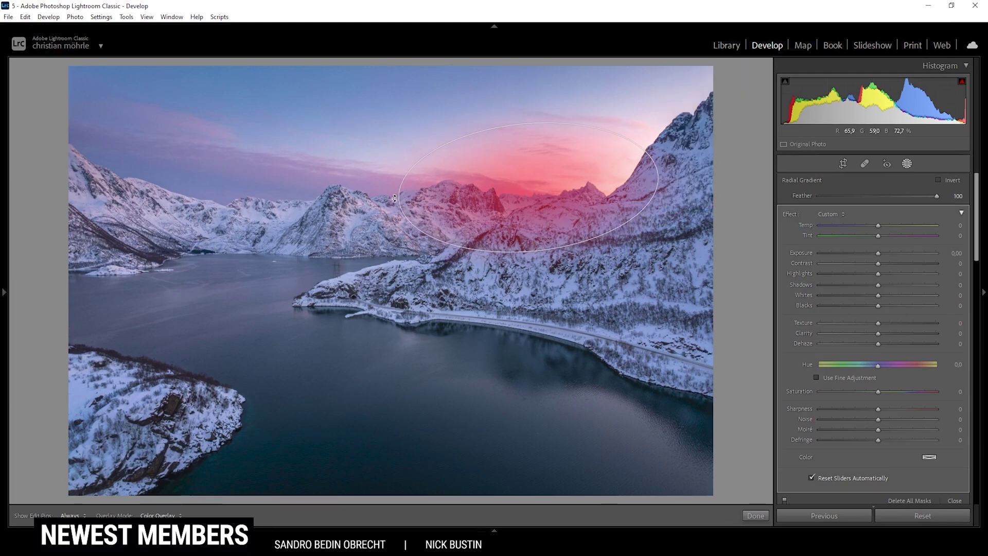
drag(545, 188, 572, 175)
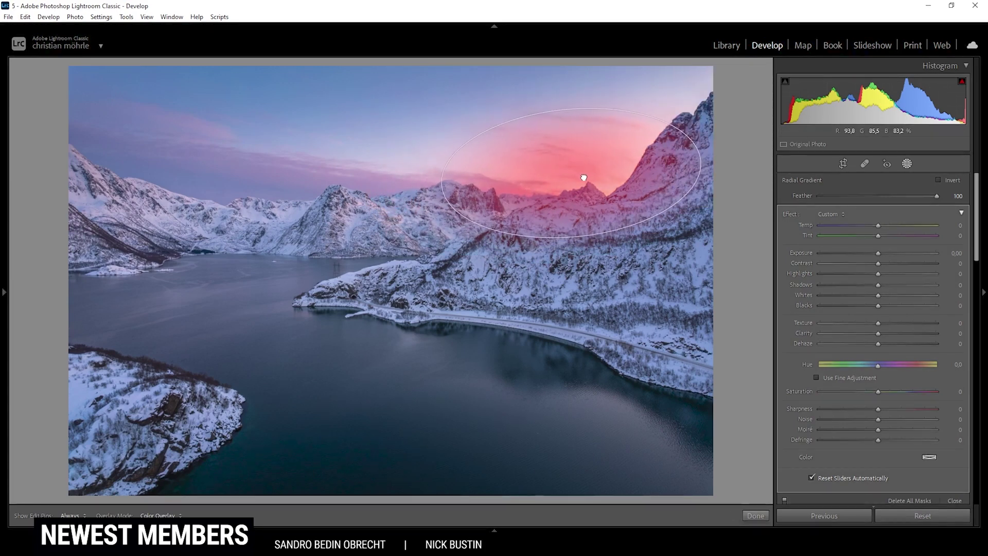
mouse_move(441, 186)
mouse_down()
mouse_move(427, 187)
mouse_move(436, 185)
mouse_up()
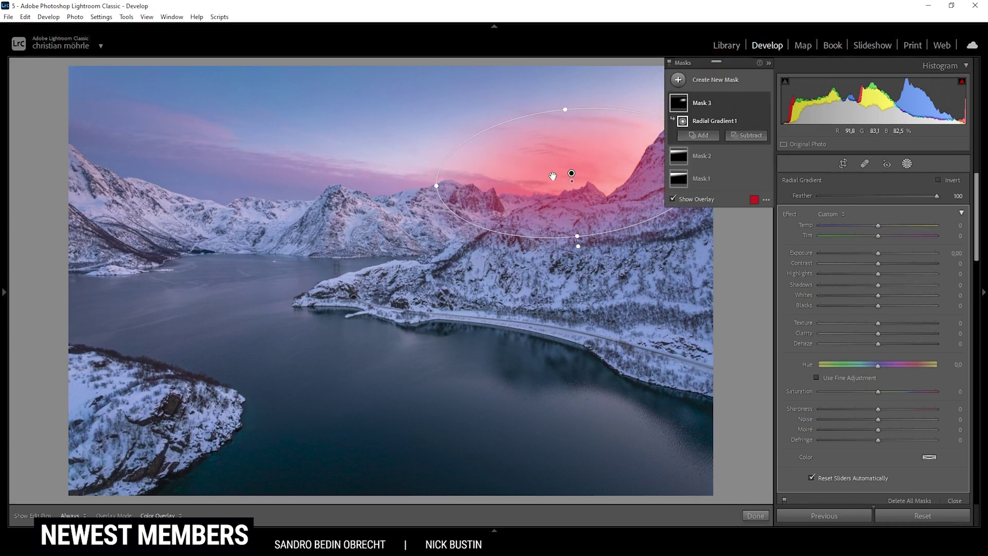
drag(570, 174, 569, 177)
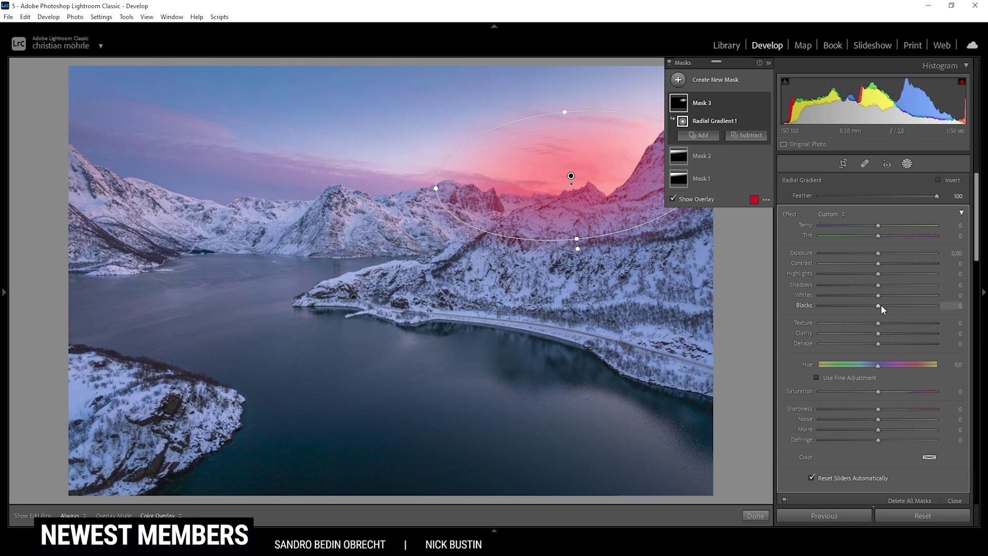
Set the radial mask's Blacks to 43 and Dehaze to -12.
drag(881, 305, 891, 305)
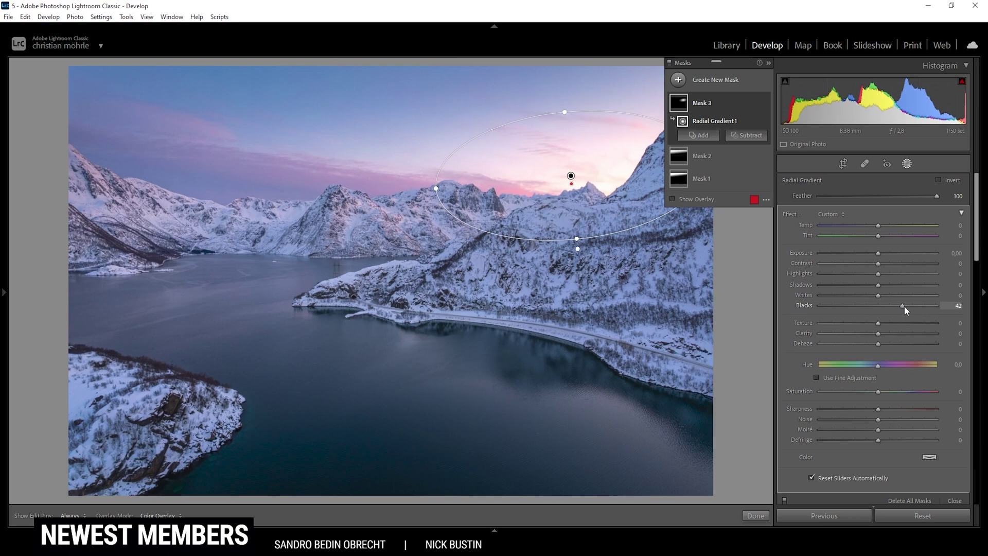
scroll(910, 334, down, 5)
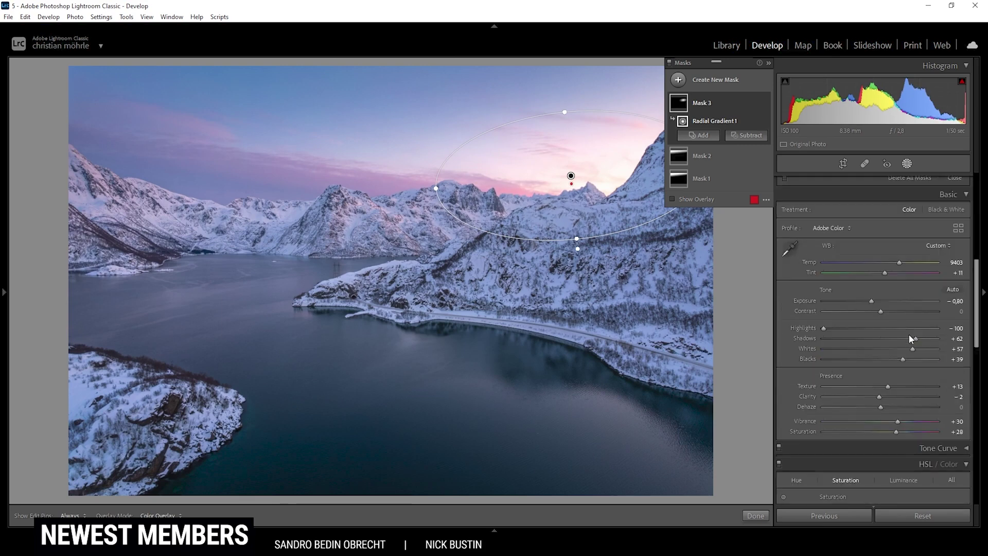
scroll(906, 337, up, 5)
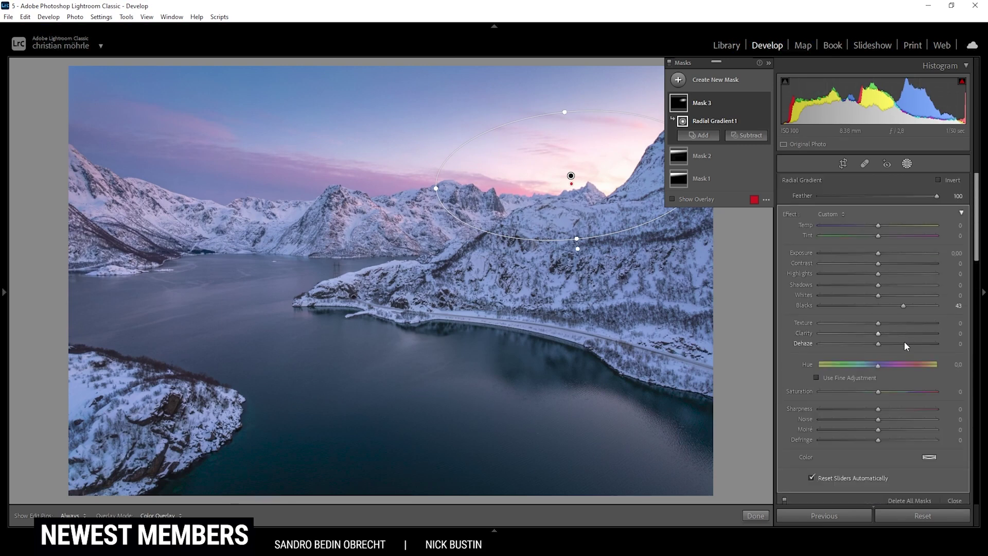
drag(878, 344, 870, 343)
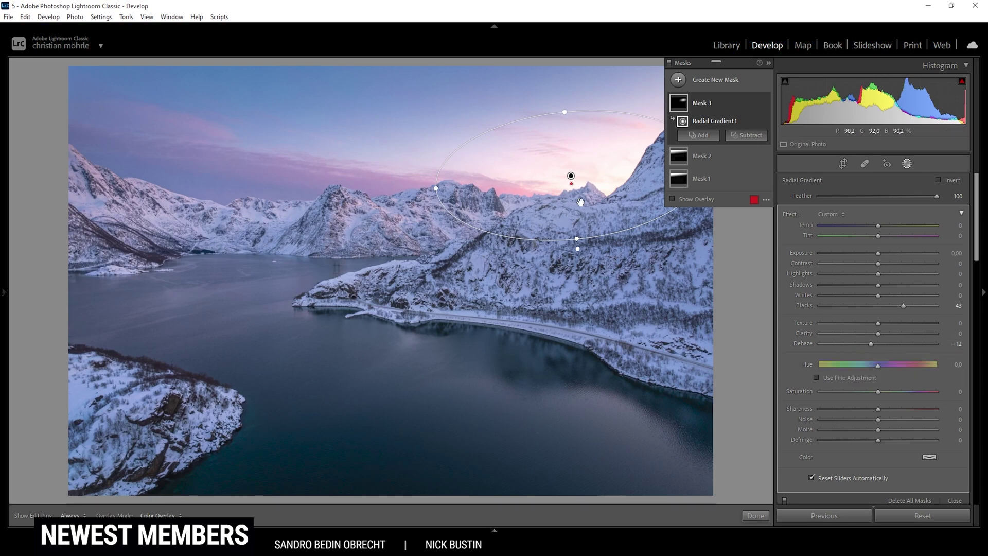
drag(572, 176, 571, 176)
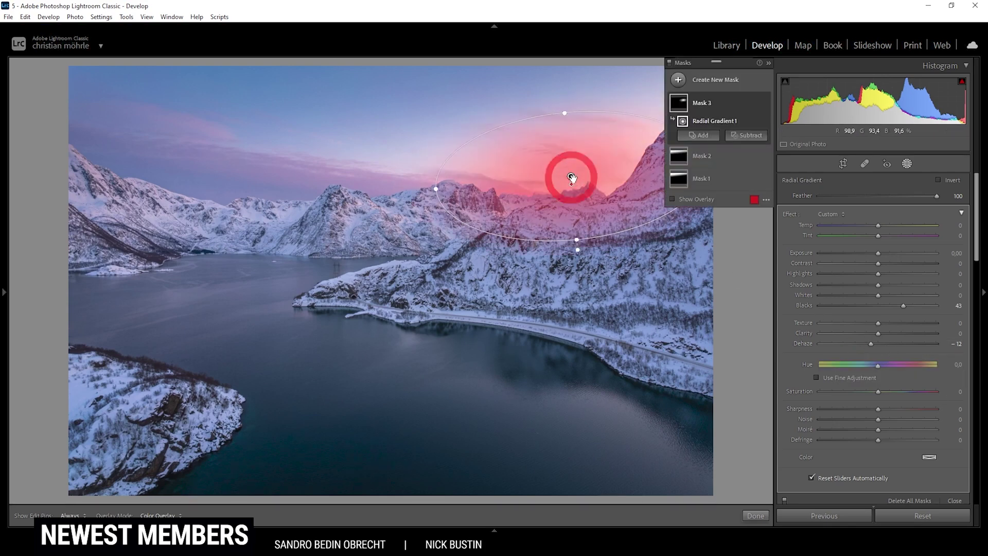
Reshape and nudge the radial gradient, warm it to Temp 14, and close masking.
click(768, 63)
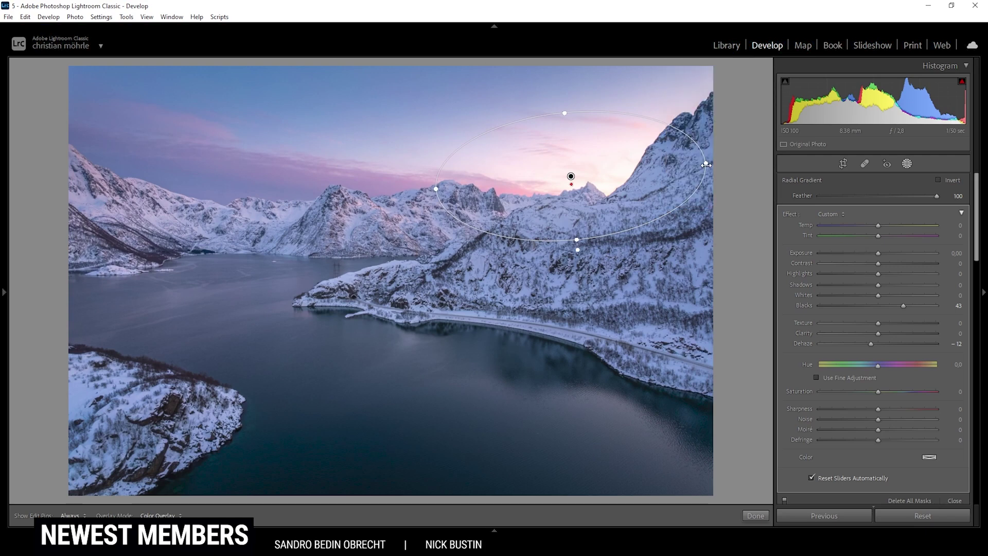
drag(588, 251, 576, 236)
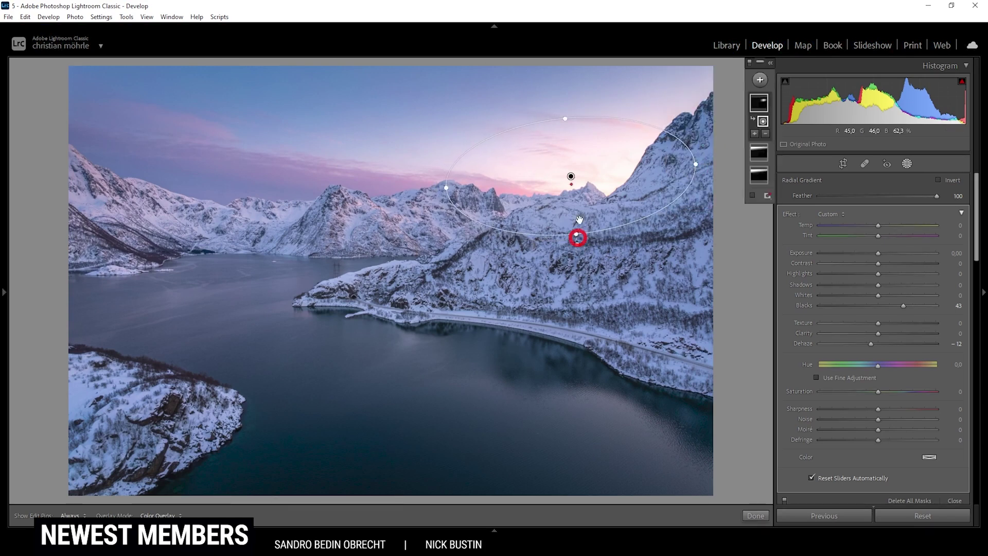
drag(569, 176, 561, 175)
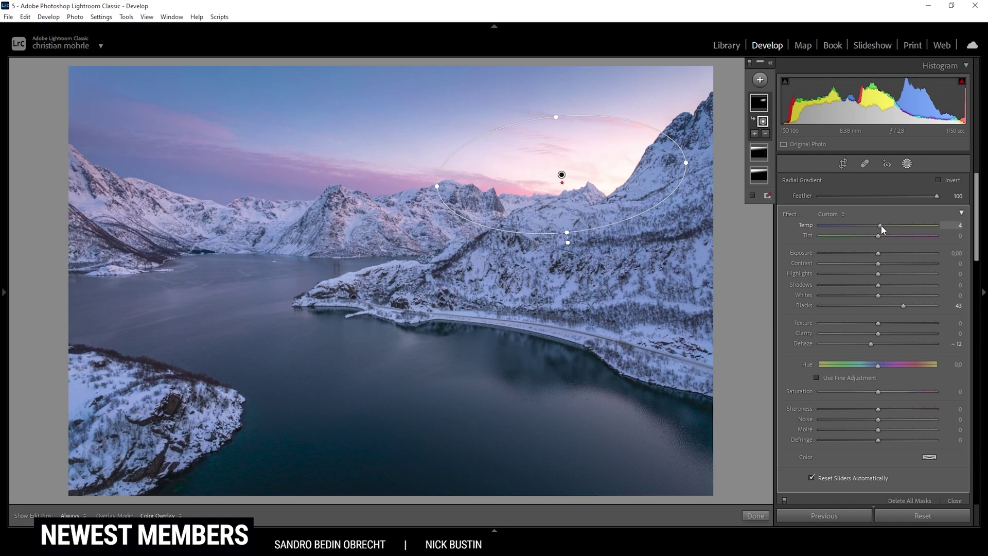
drag(882, 226, 895, 230)
click(907, 163)
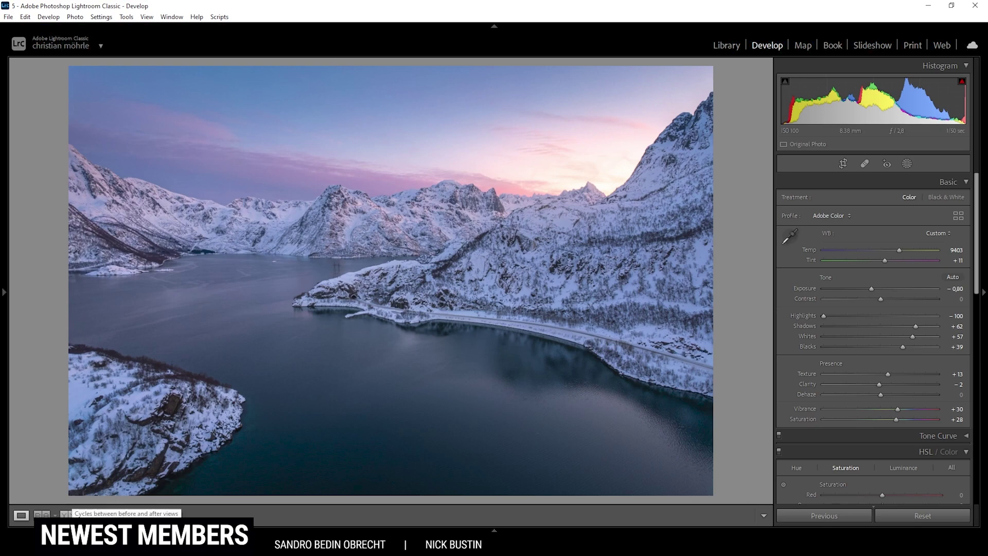
click(65, 514)
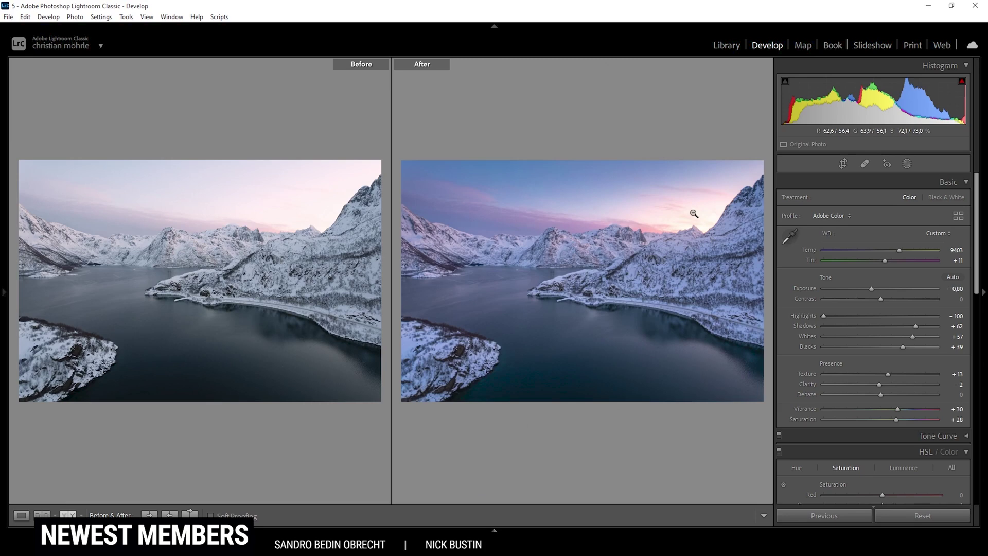
click(20, 516)
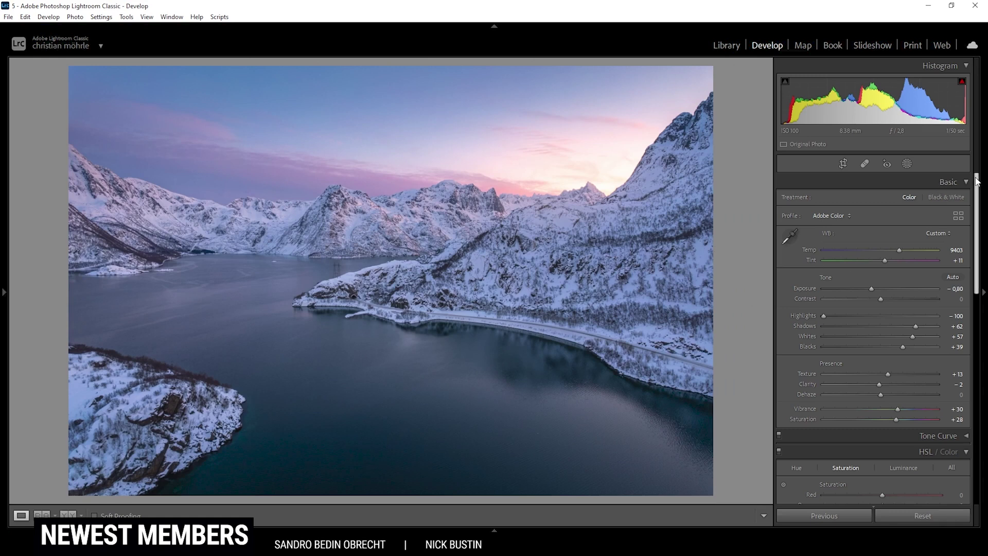
drag(977, 181, 978, 268)
Show the red-channel tone curve and toggle it off and on to compare, ending enabled.
click(946, 208)
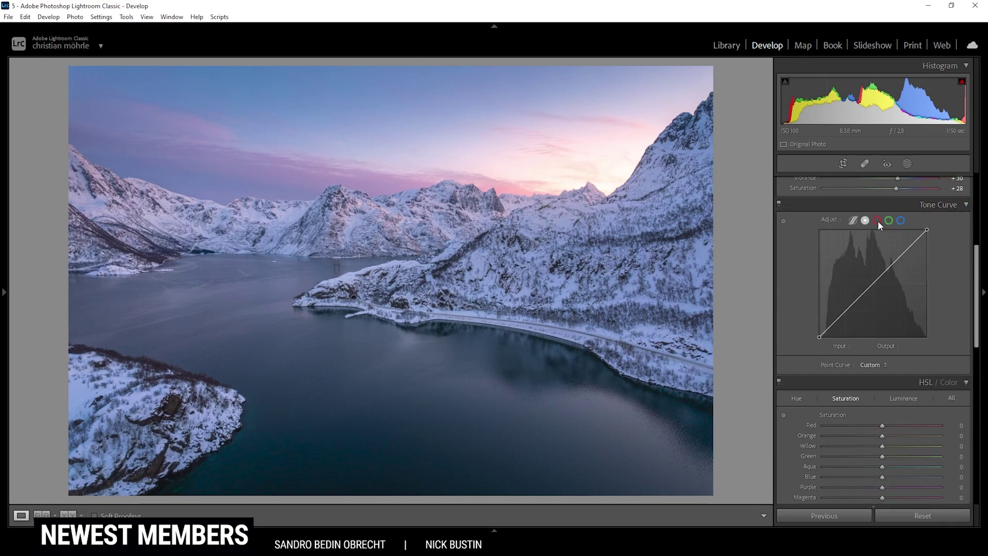
click(877, 221)
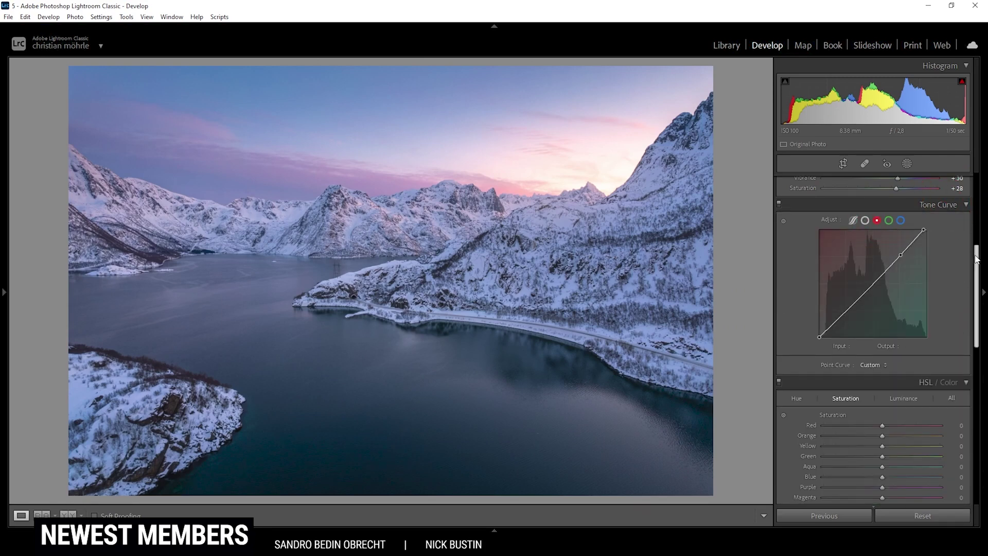
drag(977, 258, 977, 250)
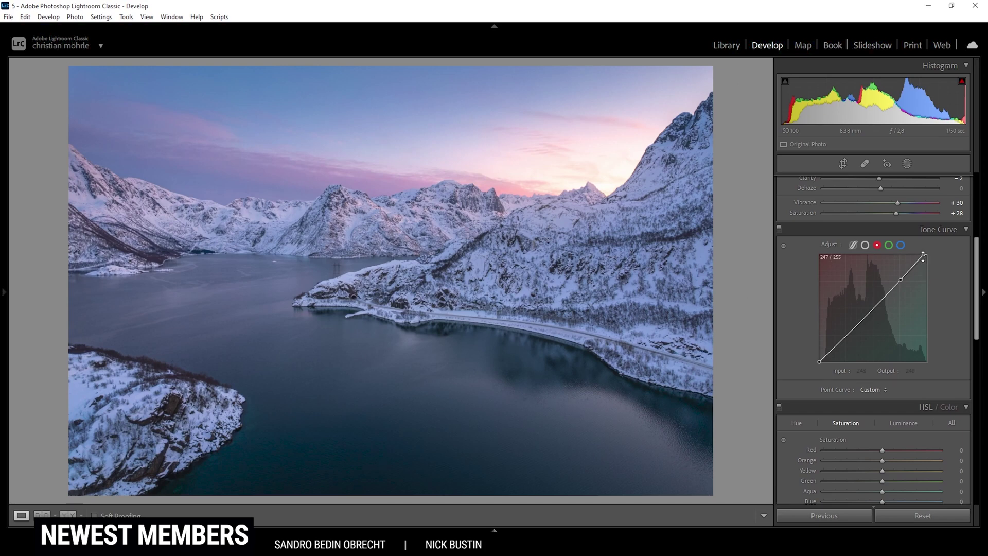
click(779, 228)
click(779, 228)
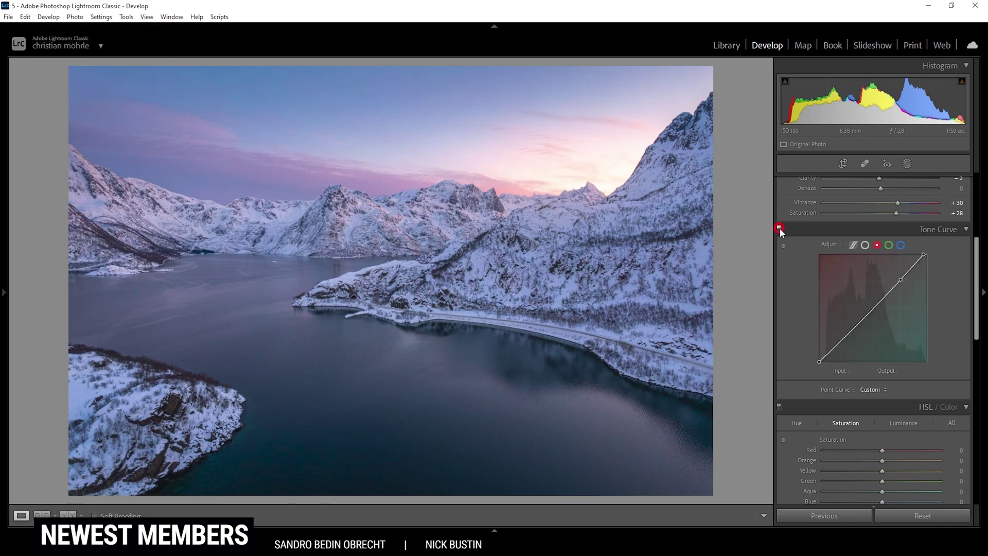
click(779, 228)
click(779, 228)
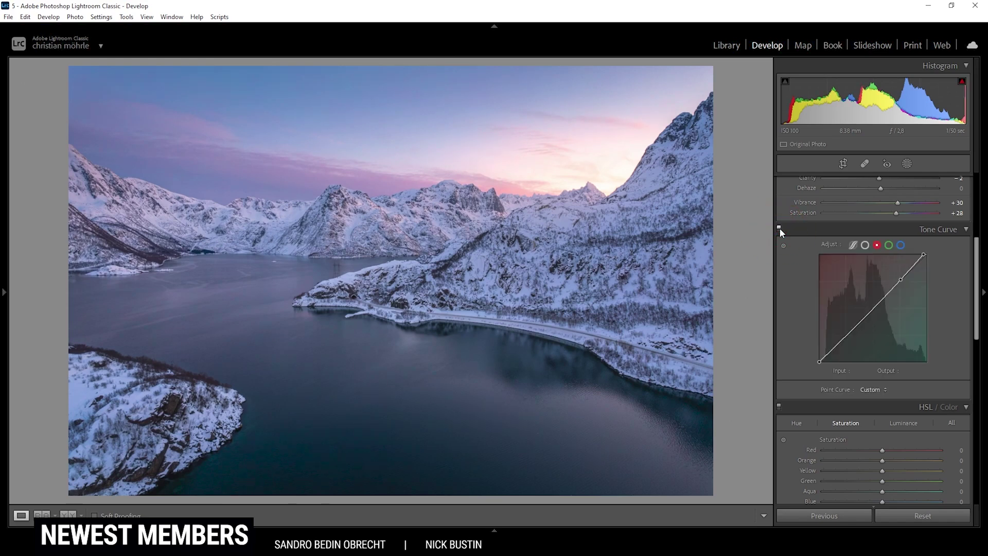
click(780, 228)
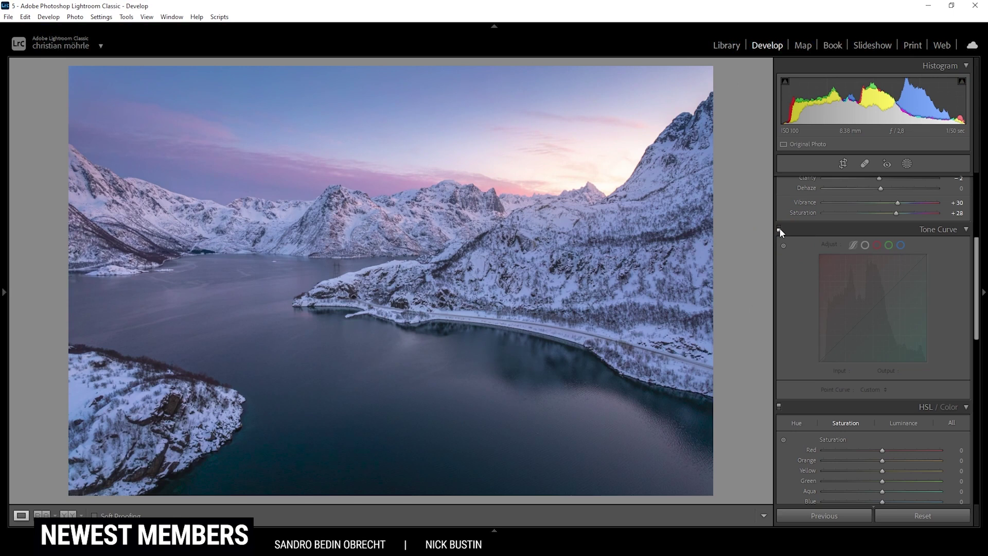
click(779, 228)
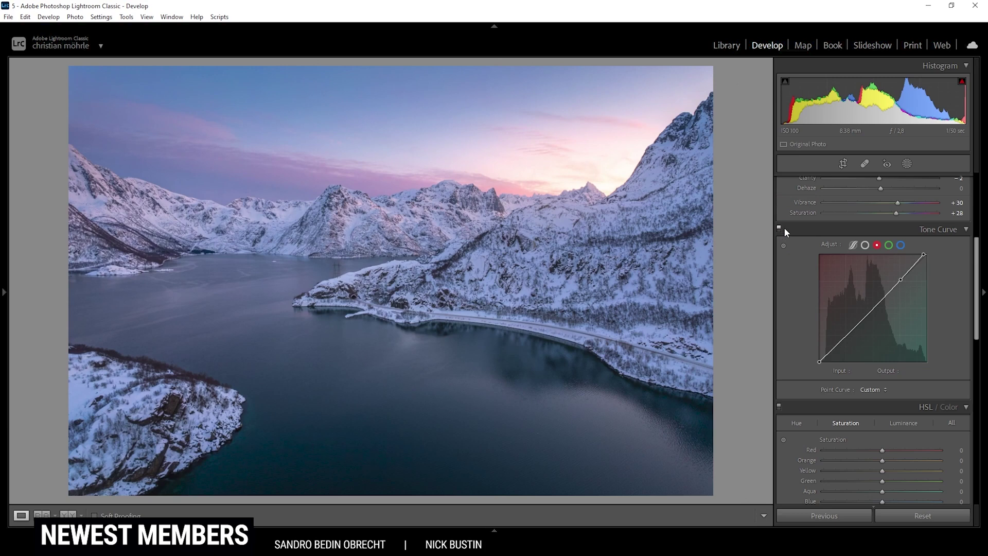
click(957, 232)
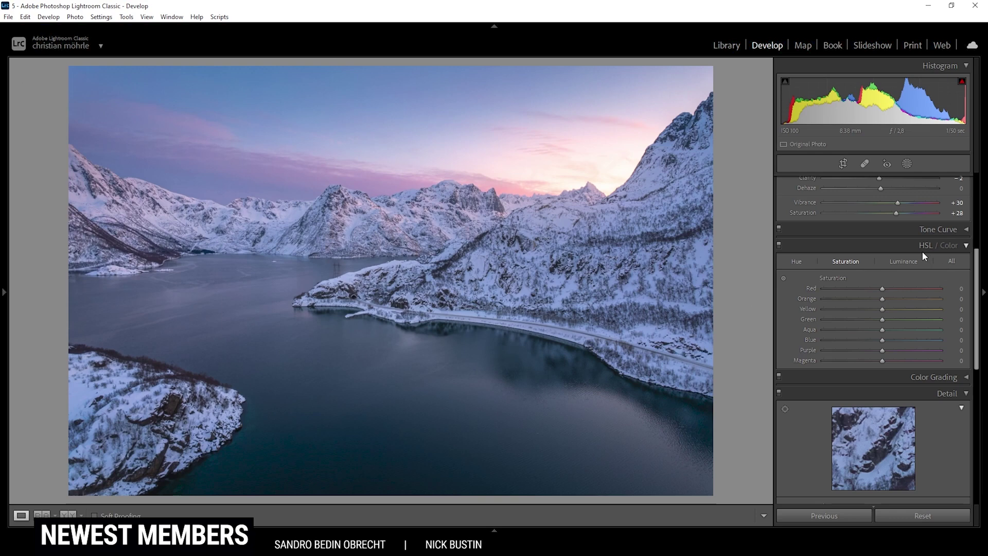
Set Blue hue to -6, then Aqua saturation to +20 and Blue saturation to +26.
click(798, 260)
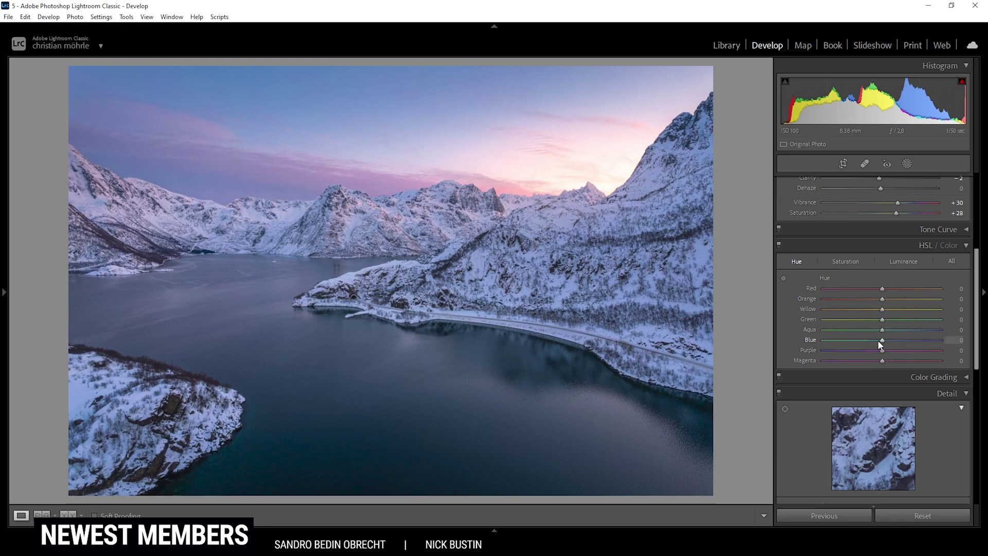
drag(883, 340, 879, 341)
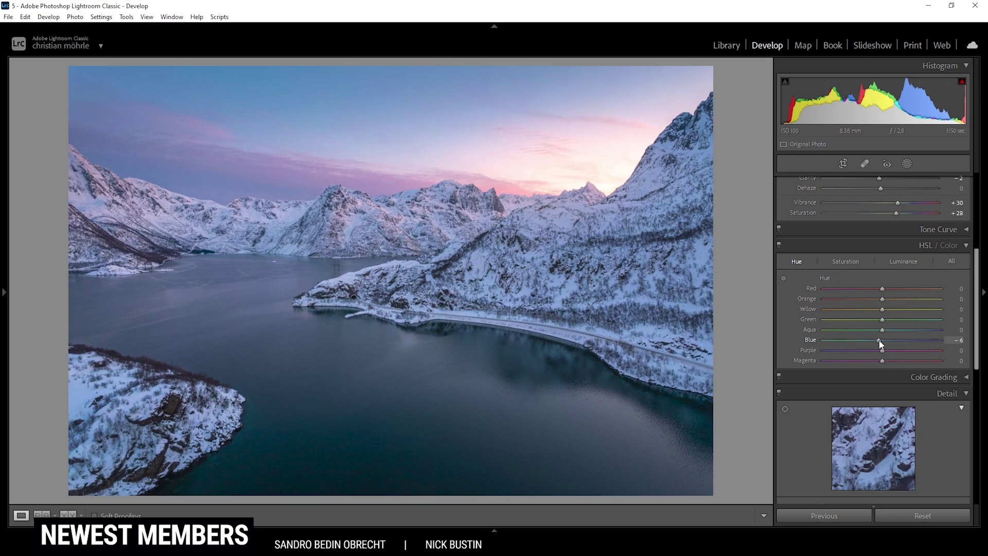
click(845, 259)
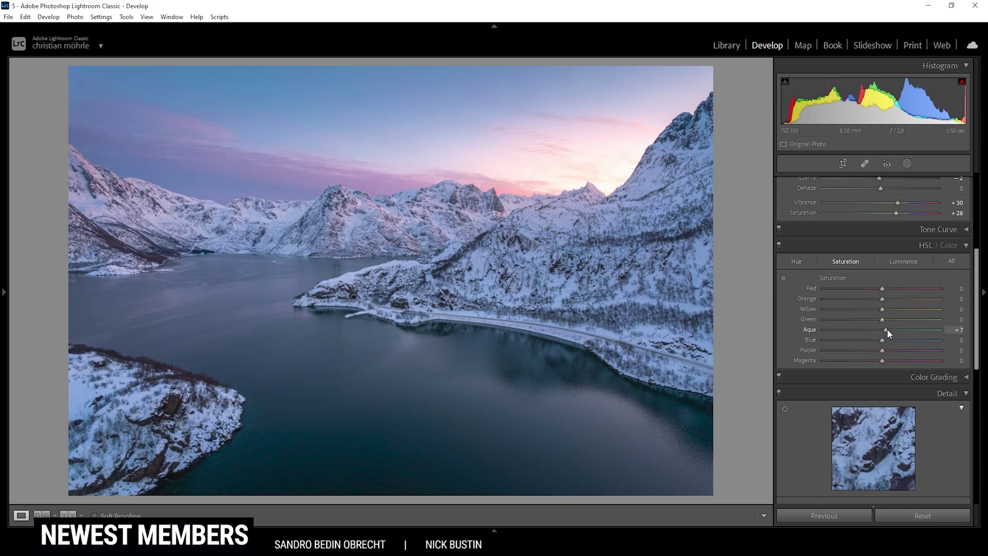
mouse_move(888, 329)
mouse_down()
mouse_move(885, 341)
mouse_move(897, 341)
mouse_up()
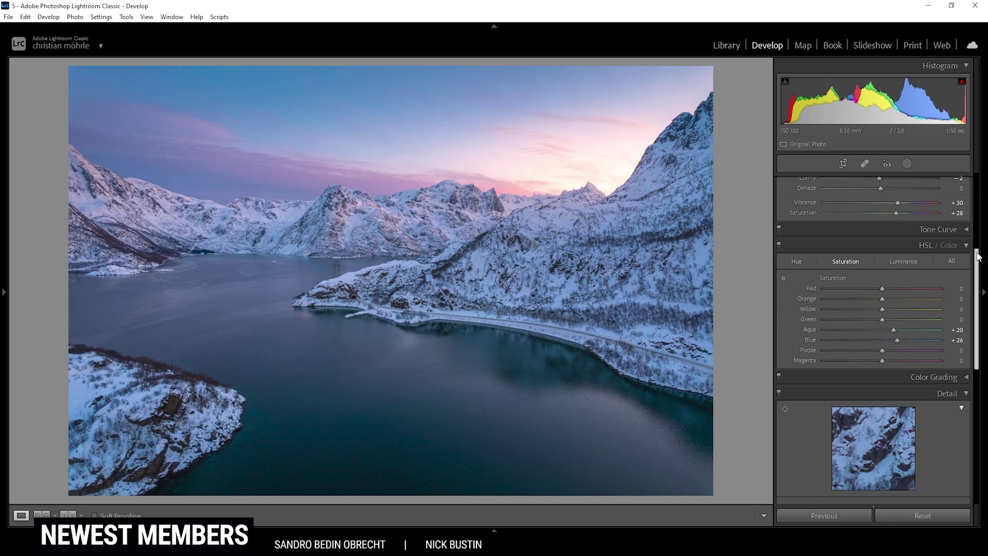
drag(976, 259, 981, 293)
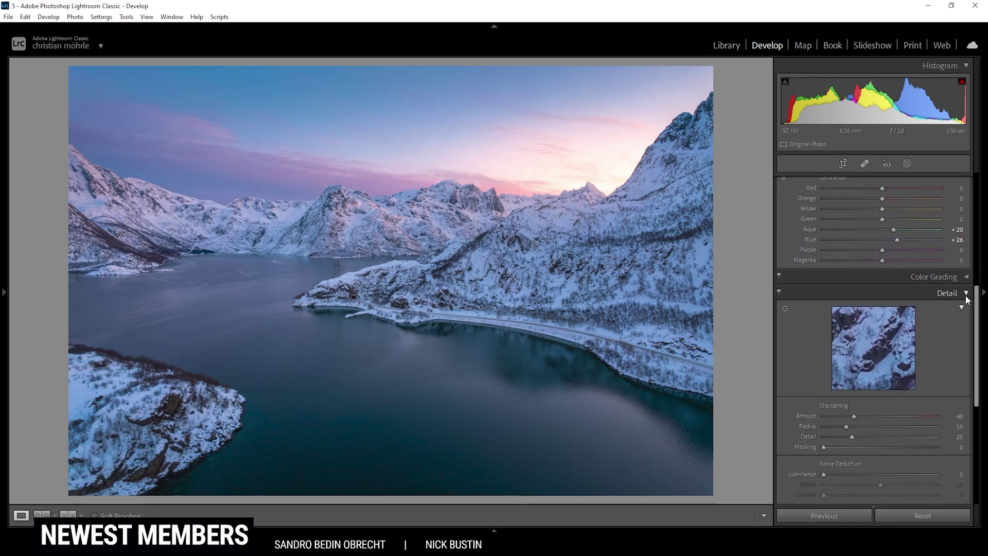
Grade the highlights to Hue 38 and Saturation 30 in Color Grading.
click(897, 277)
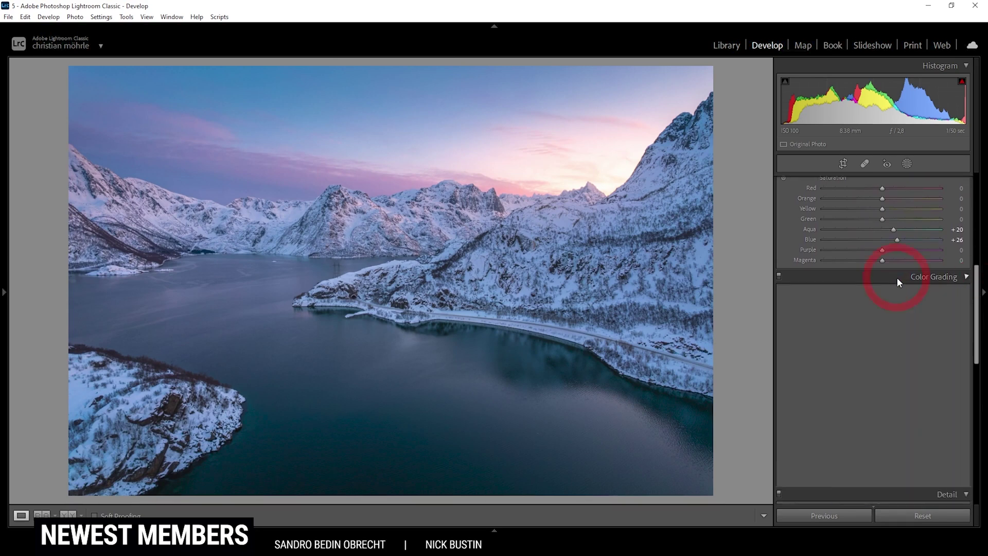
drag(978, 282, 982, 294)
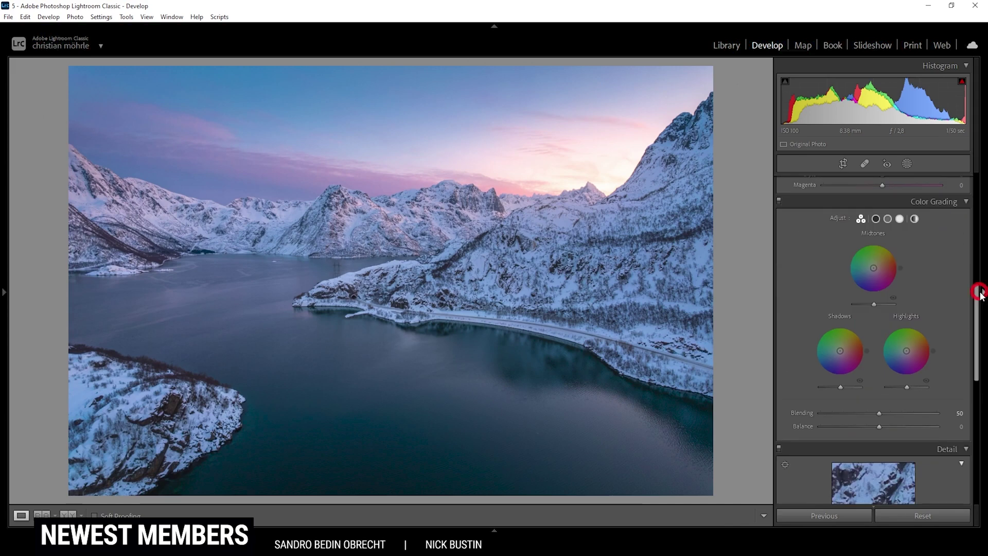
click(900, 219)
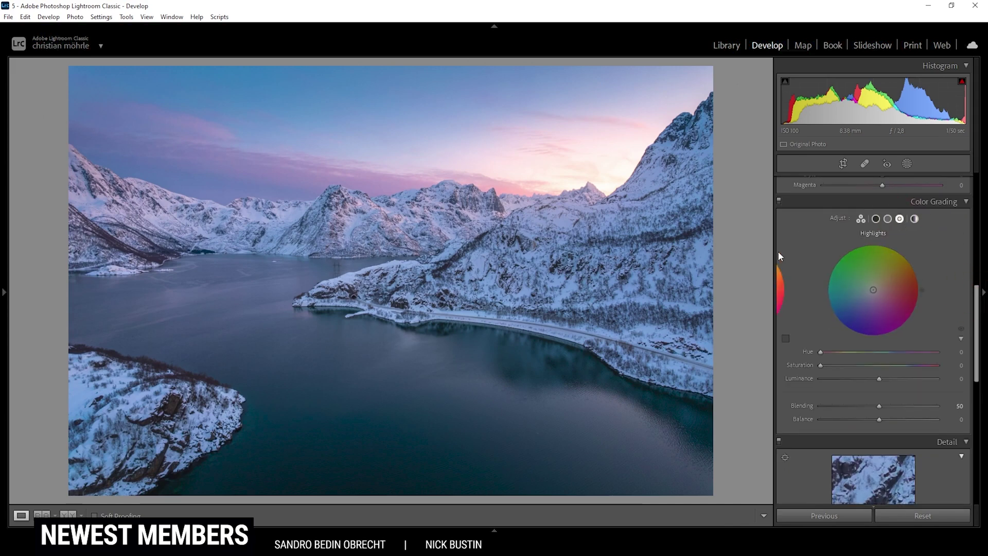
drag(822, 353, 832, 352)
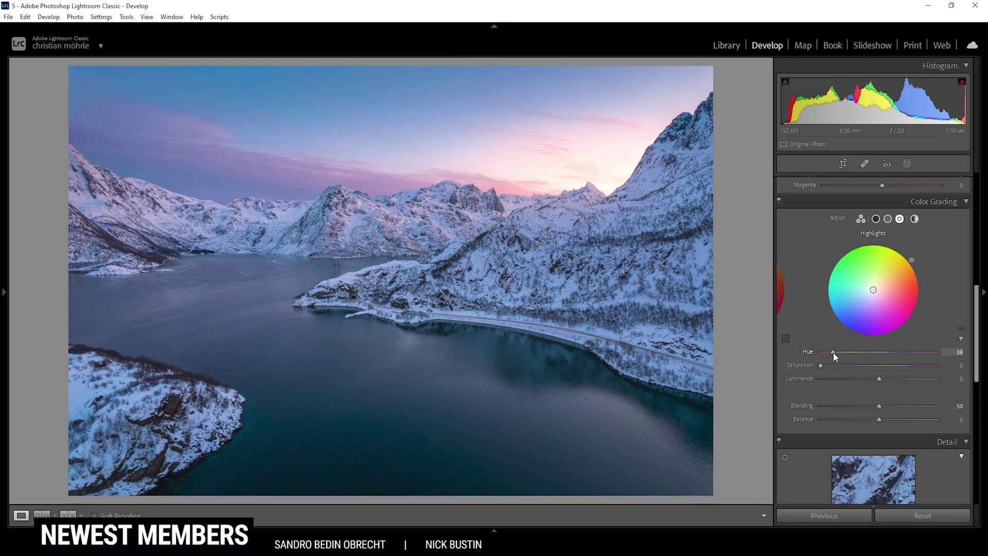
drag(822, 365, 857, 369)
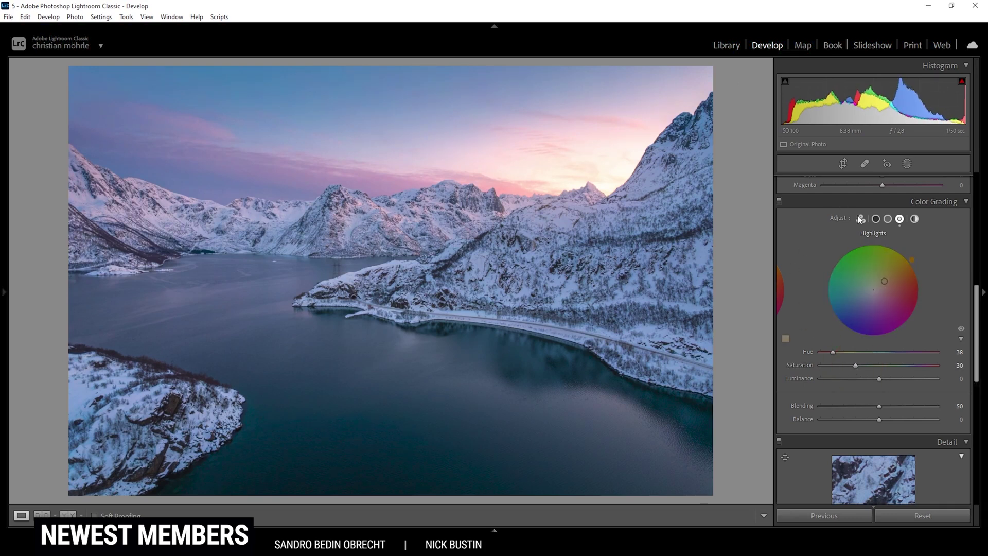
Set midtones to Hue 54, Saturation 25 and shadows to Hue 220, Saturation 15.
click(887, 220)
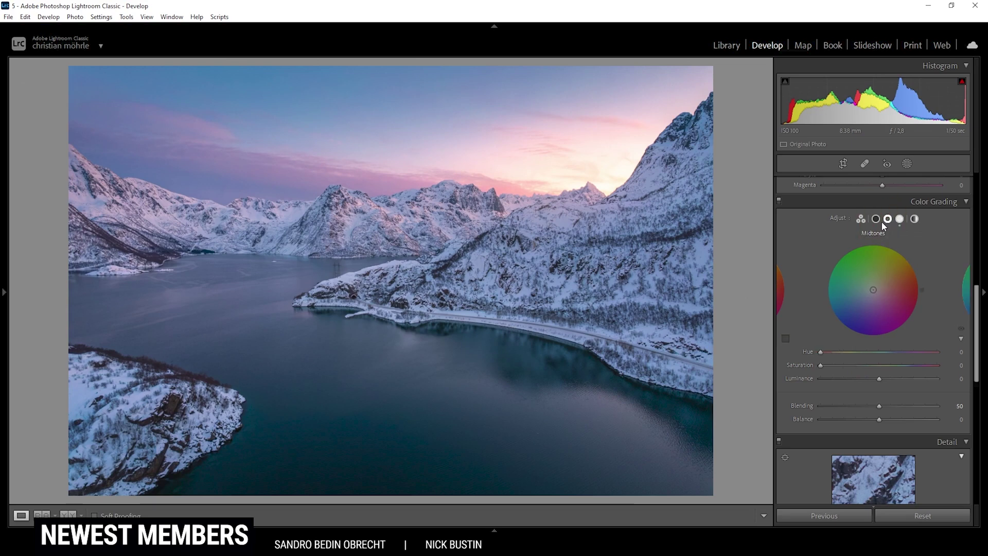
mouse_move(821, 352)
mouse_down()
mouse_move(838, 353)
mouse_move(820, 364)
mouse_move(845, 366)
mouse_up()
click(815, 363)
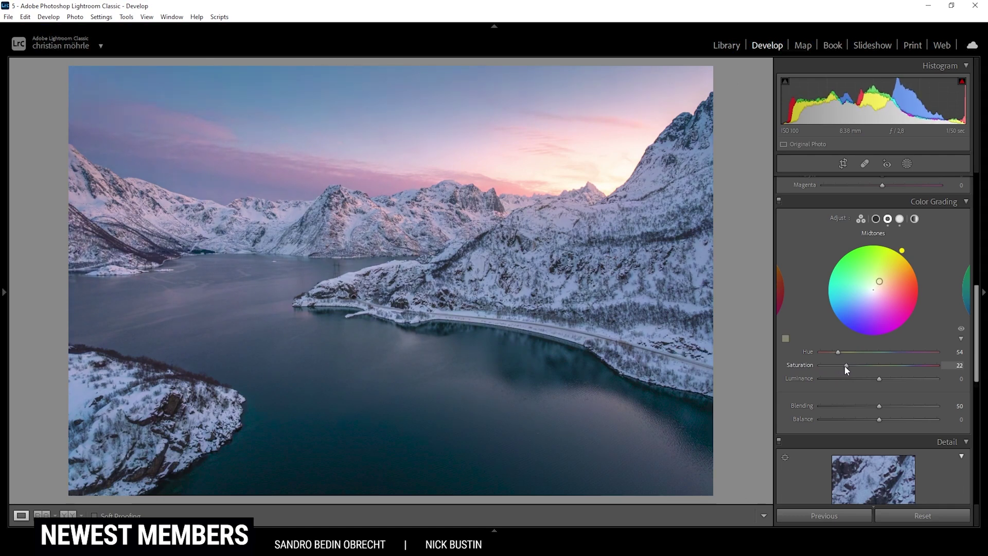
click(876, 219)
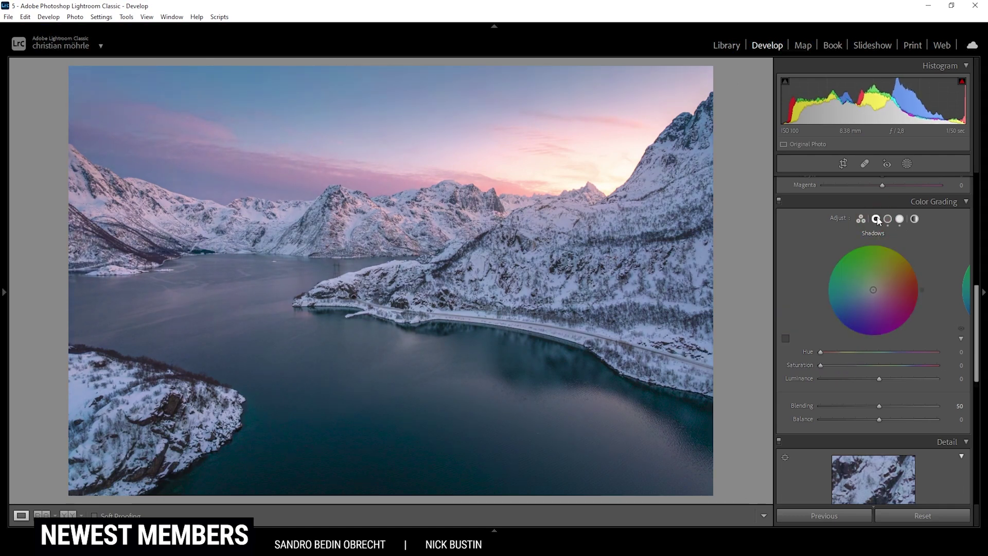
drag(822, 352, 892, 352)
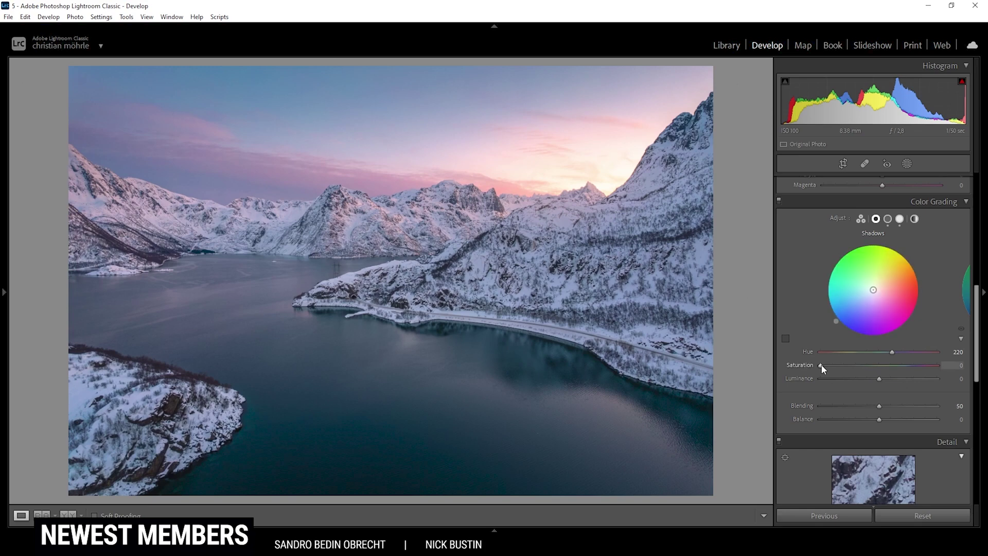
drag(821, 365, 836, 368)
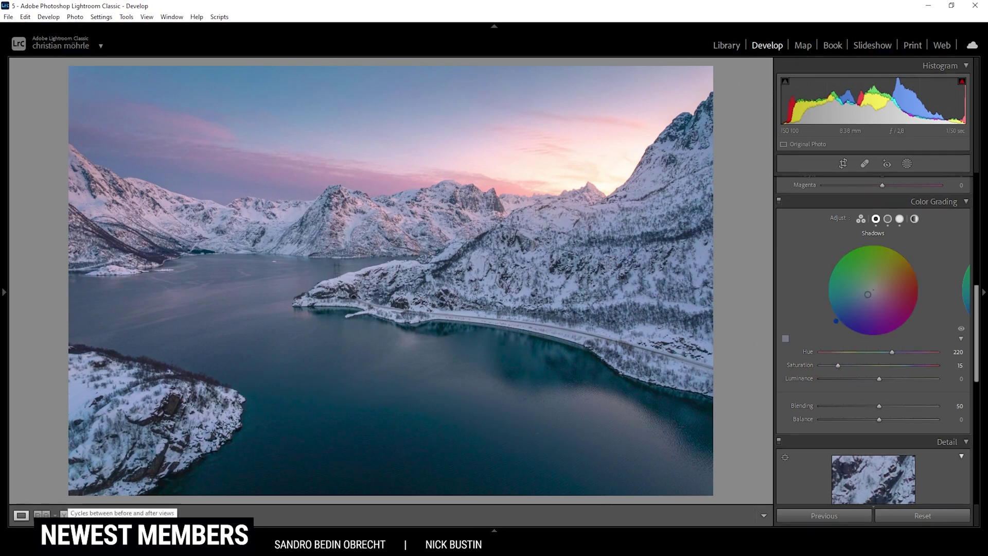
Compare the graded fjord photo with the original in Before/After, return to Loupe, and reach Calibration.
click(64, 514)
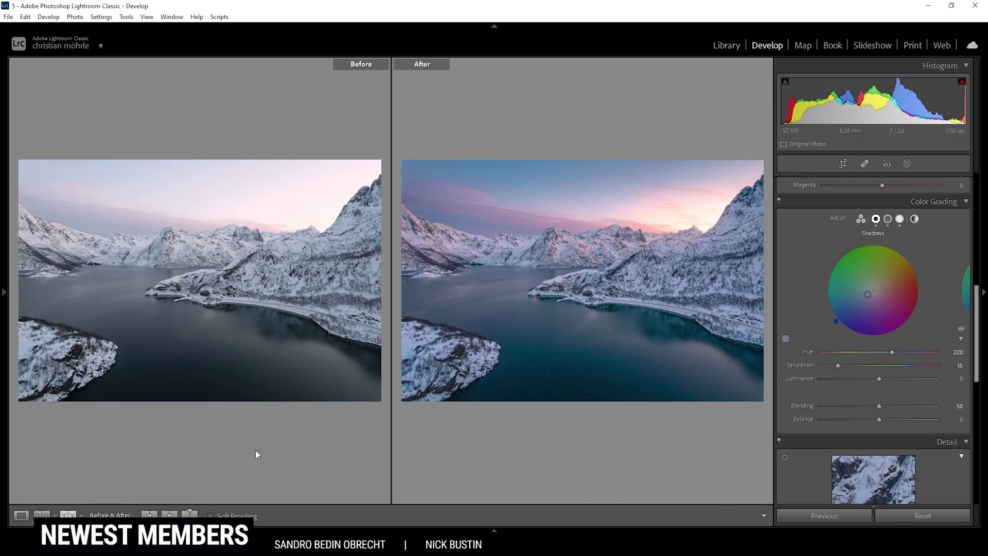
click(21, 516)
drag(978, 289, 977, 416)
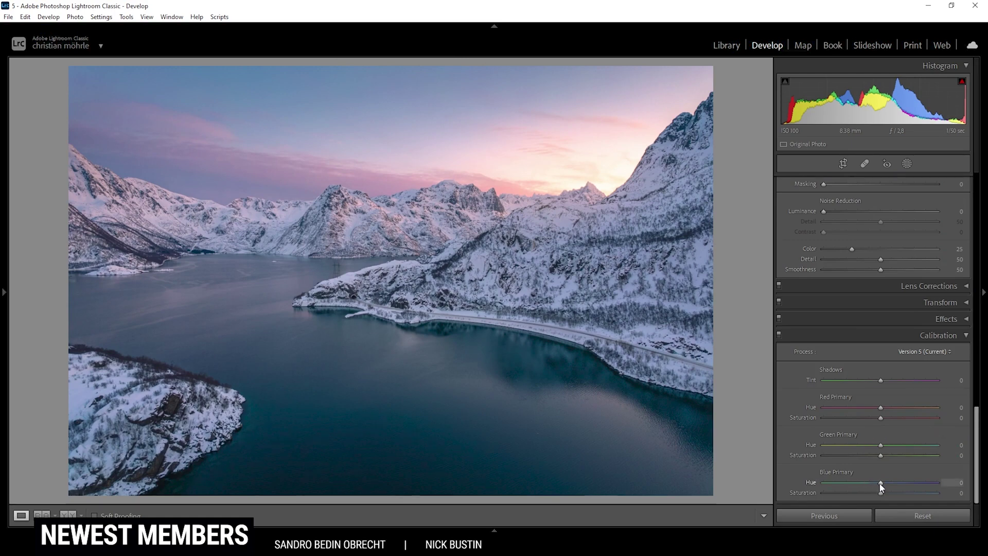
Set Calibration Blue Primary Hue to -3 and Blue Primary Saturation to +9.
drag(881, 487, 880, 486)
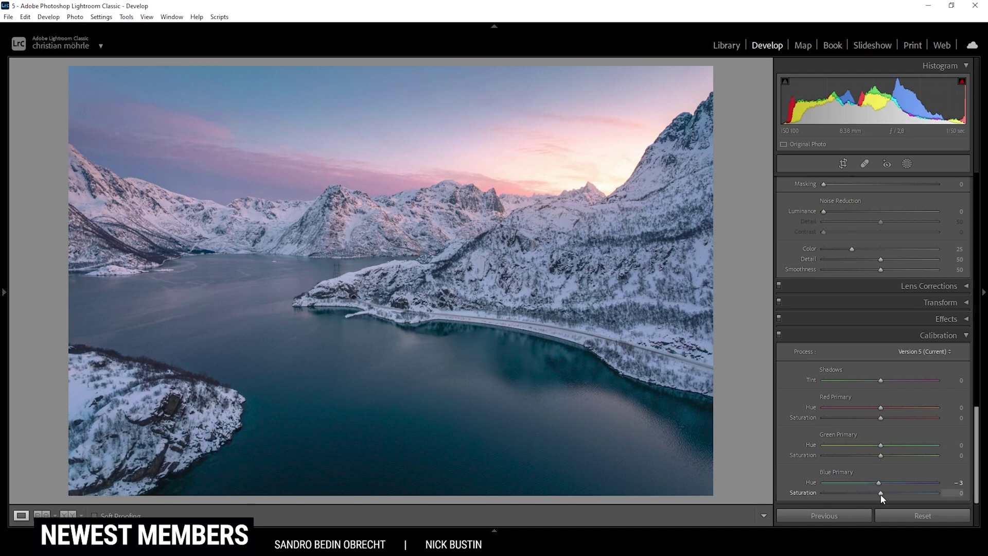
drag(881, 495, 885, 494)
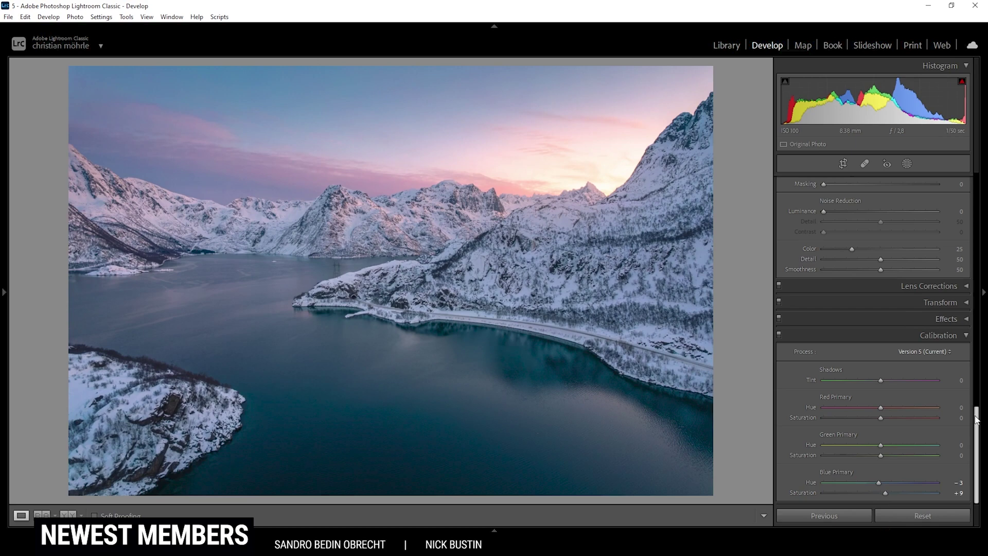
drag(978, 420, 977, 348)
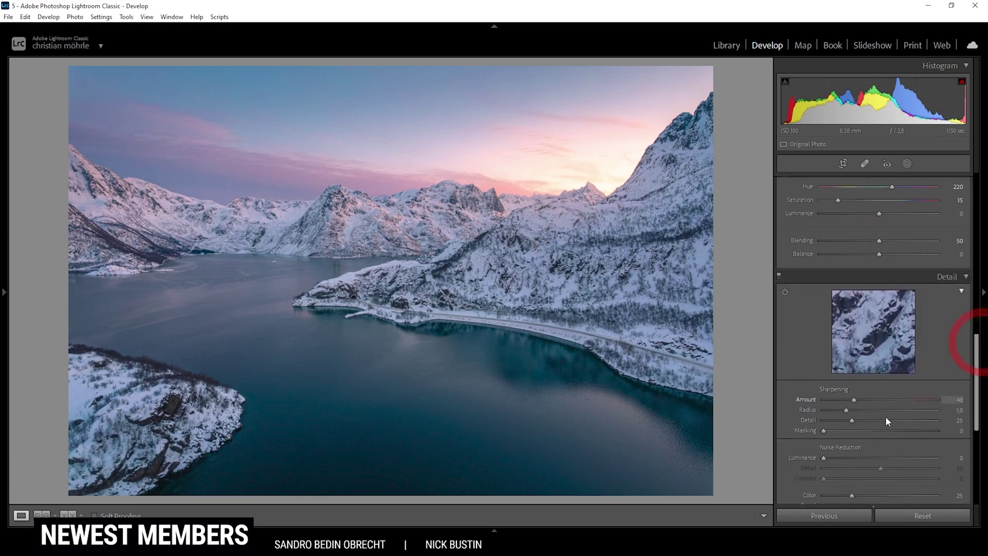
Set Sharpening to Amount 69, Radius 0.5, Detail 100 and Masking 70.
drag(846, 410, 944, 421)
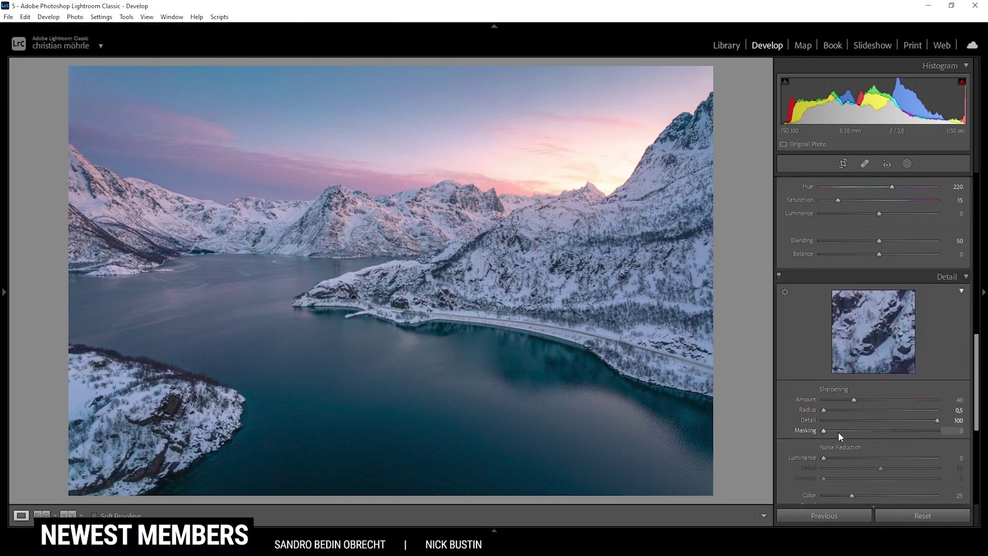
drag(838, 431, 902, 430)
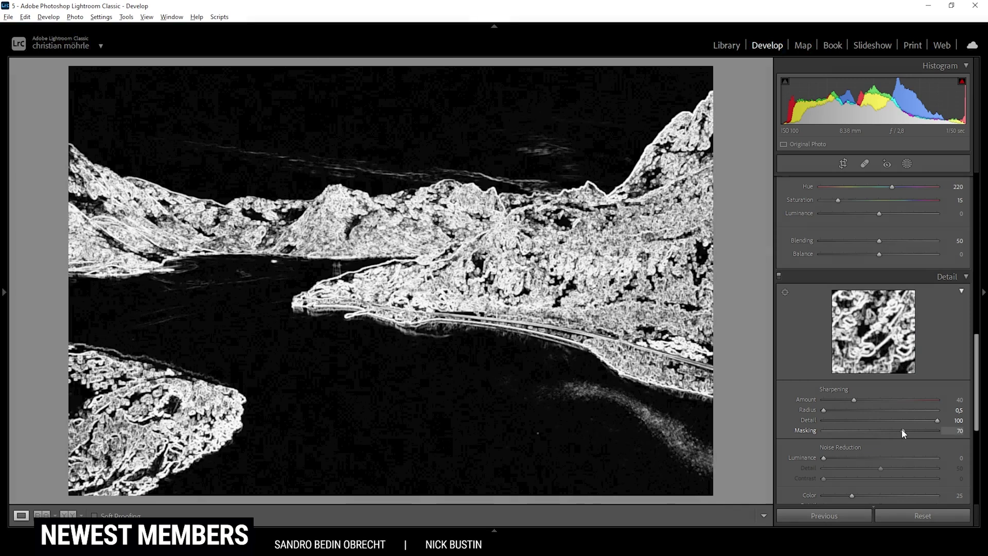
drag(904, 433, 903, 431)
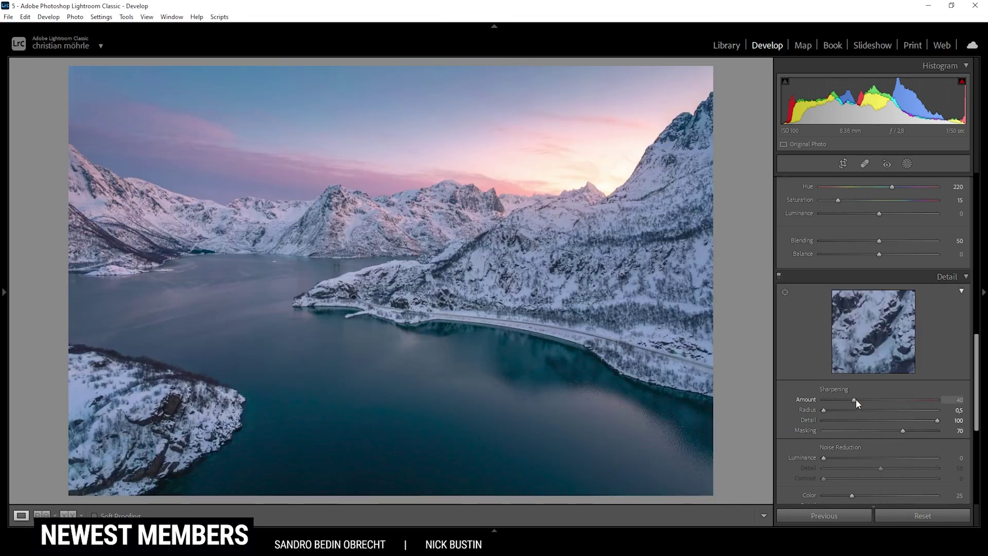
drag(856, 400, 878, 398)
Compare before and after again, then send the photo to Photoshop via Edit In > Edit in Adobe Photoshop.
click(70, 515)
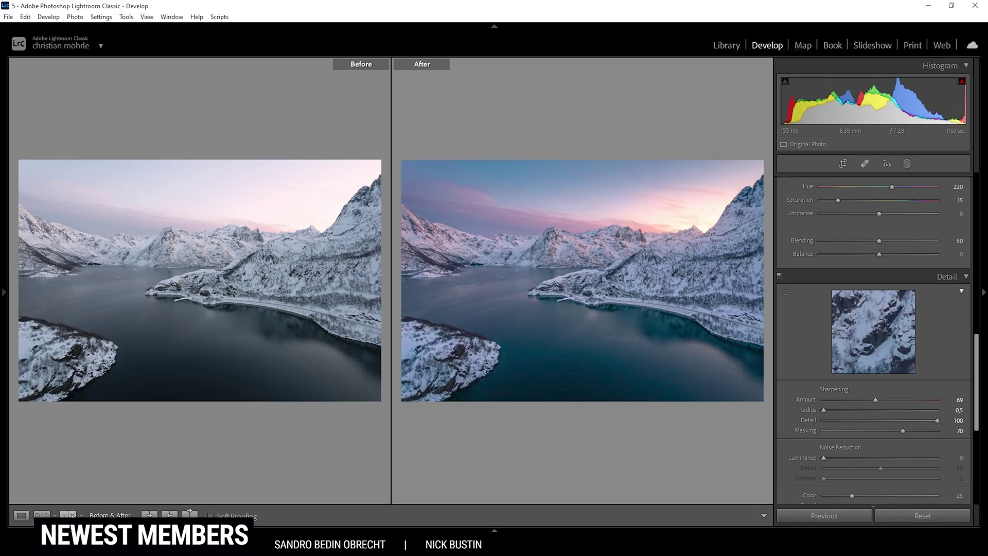
click(21, 515)
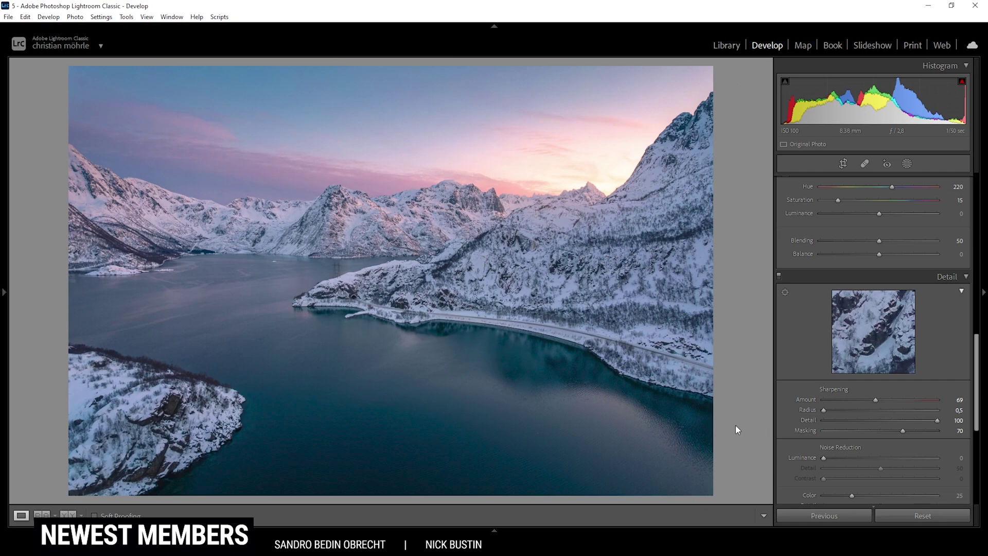
mouse_move(289, 525)
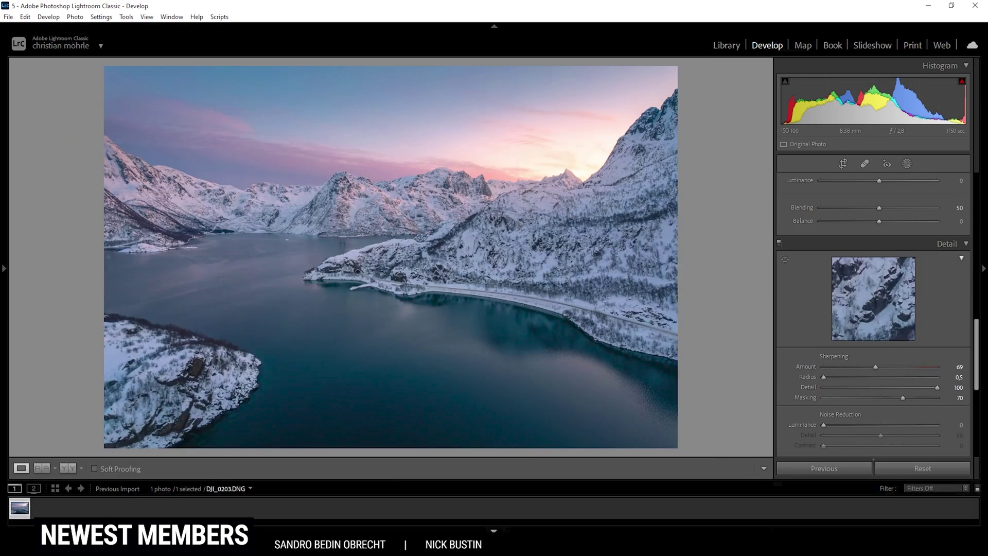
right_click(19, 514)
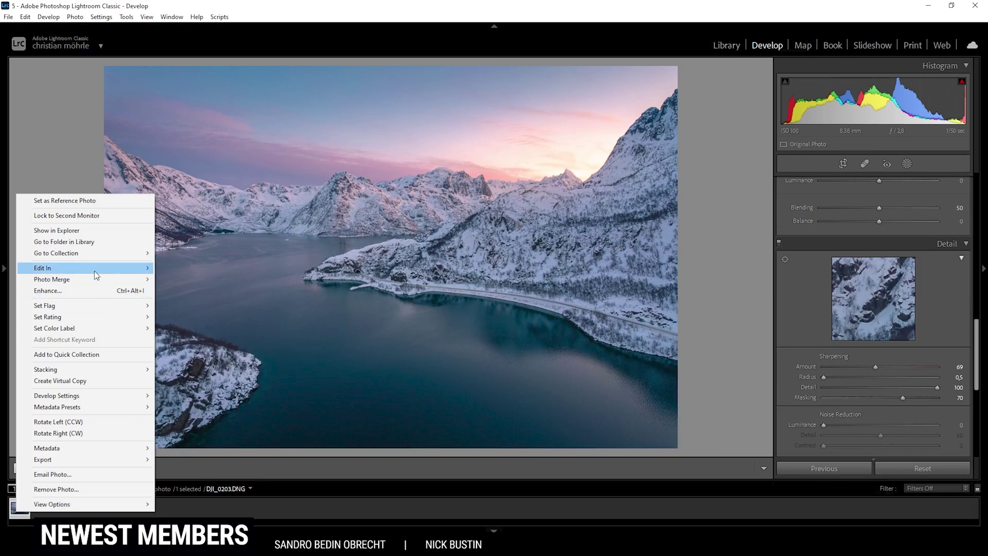
mouse_move(93, 269)
click(225, 269)
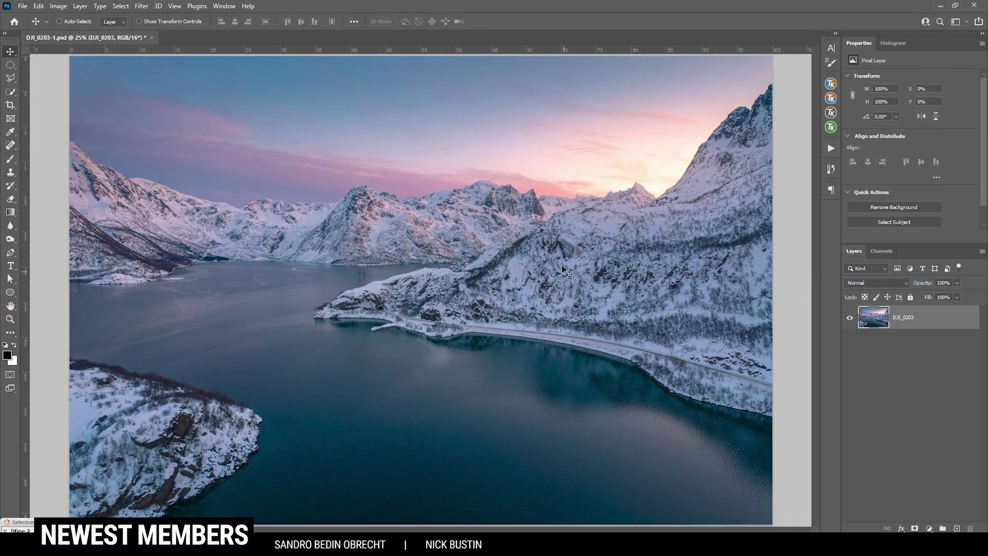
Heal away the power pylon on the shoreline with the Spot Healing Brush.
click(11, 145)
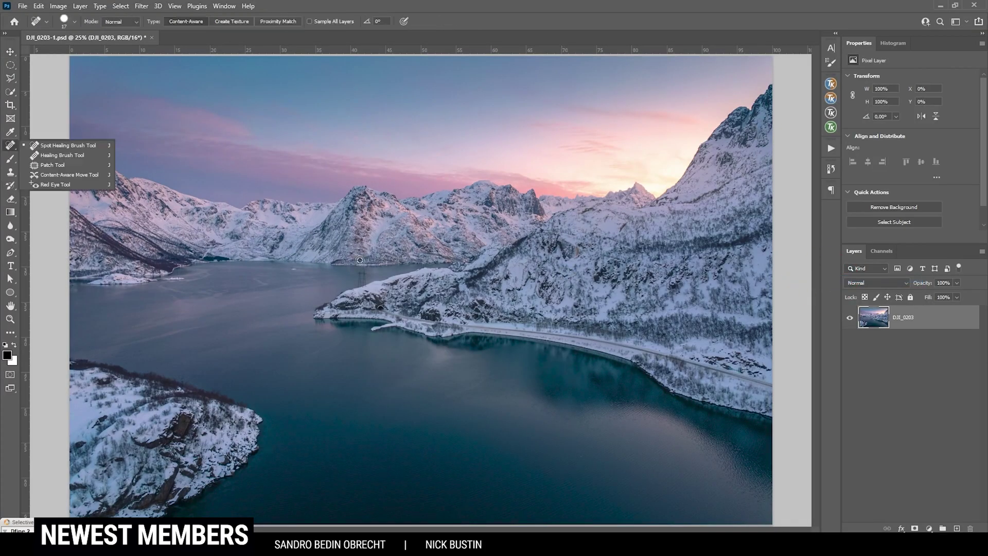
scroll(368, 305, up, 5)
scroll(368, 305, up, 2)
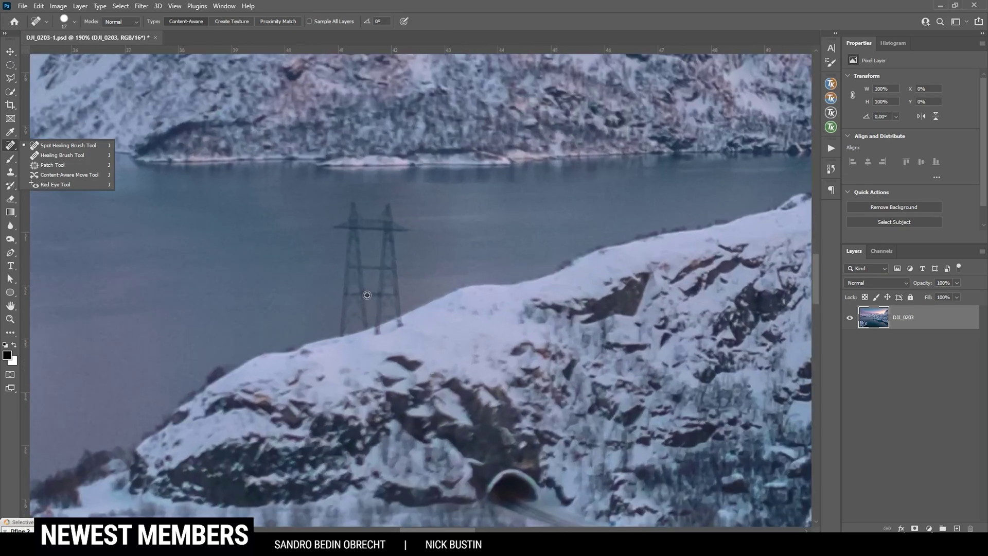
scroll(362, 221, up, 3)
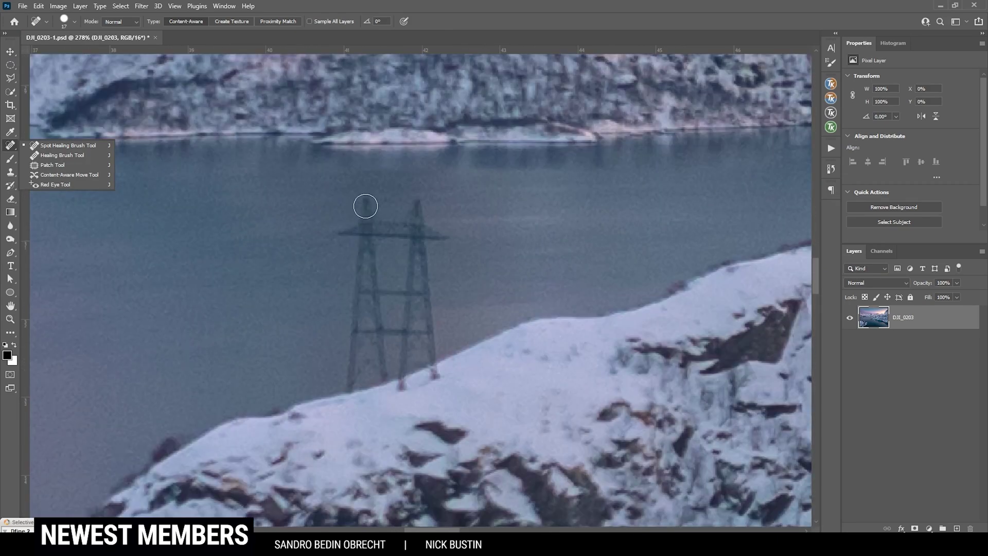
mouse_move(366, 208)
mouse_down()
mouse_move(355, 382)
mouse_move(377, 368)
mouse_move(373, 297)
mouse_move(413, 263)
mouse_move(412, 223)
mouse_move(425, 232)
mouse_move(426, 366)
mouse_move(411, 320)
mouse_move(414, 352)
mouse_up()
scroll(525, 292, down, 1)
scroll(525, 292, down, 10)
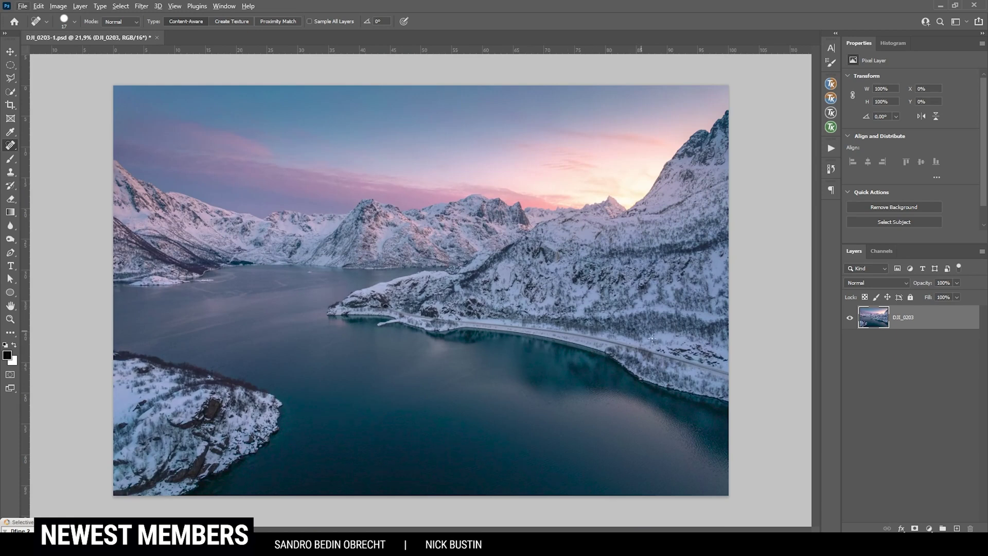
Add a new Soft Light layer and lower the brush opacity.
click(957, 528)
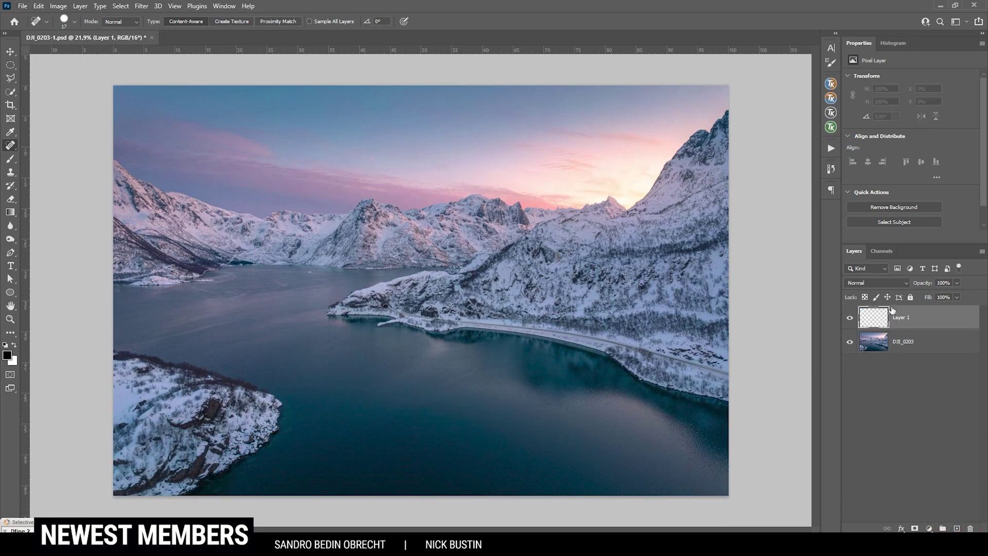
click(893, 285)
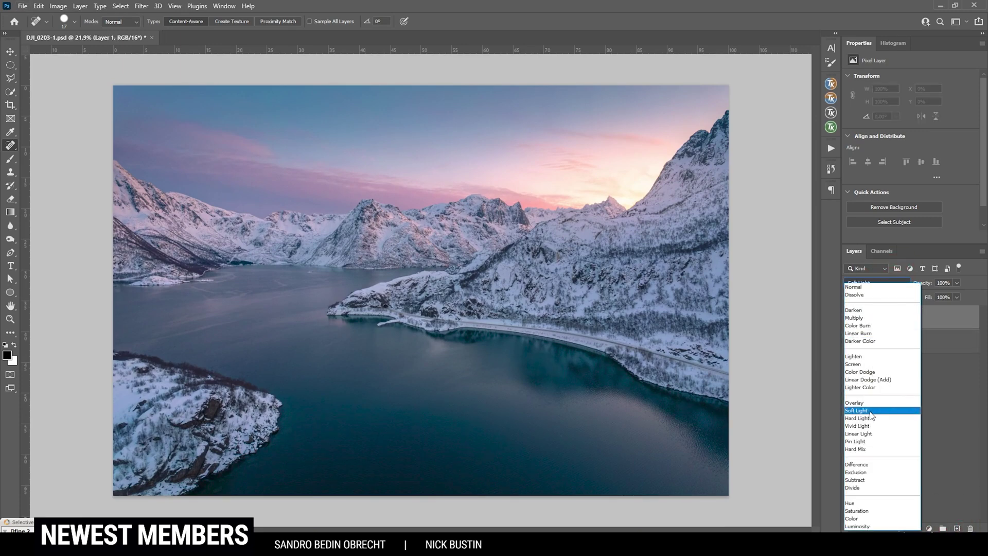
click(871, 414)
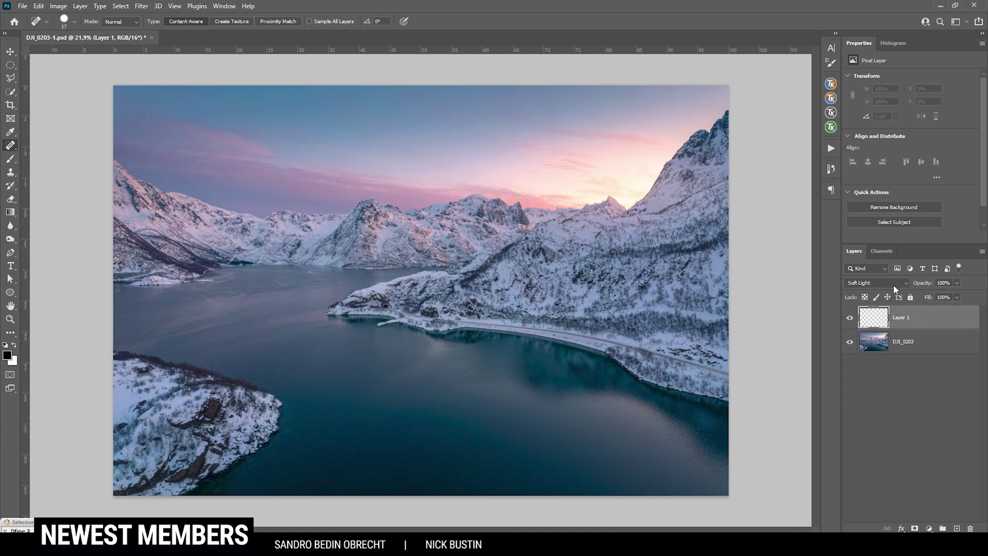
key(b)
click(236, 21)
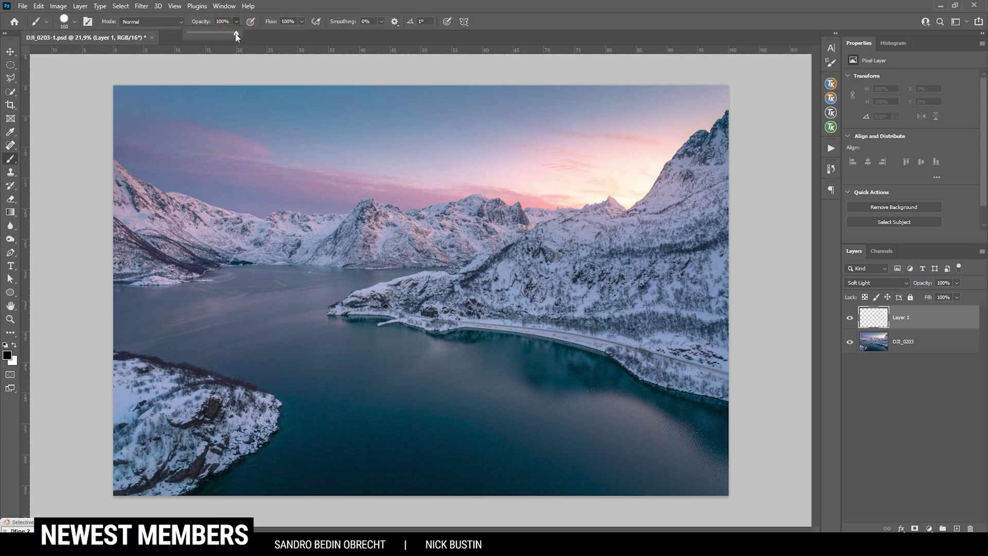
mouse_move(236, 33)
mouse_down()
mouse_move(195, 35)
mouse_move(205, 33)
mouse_up()
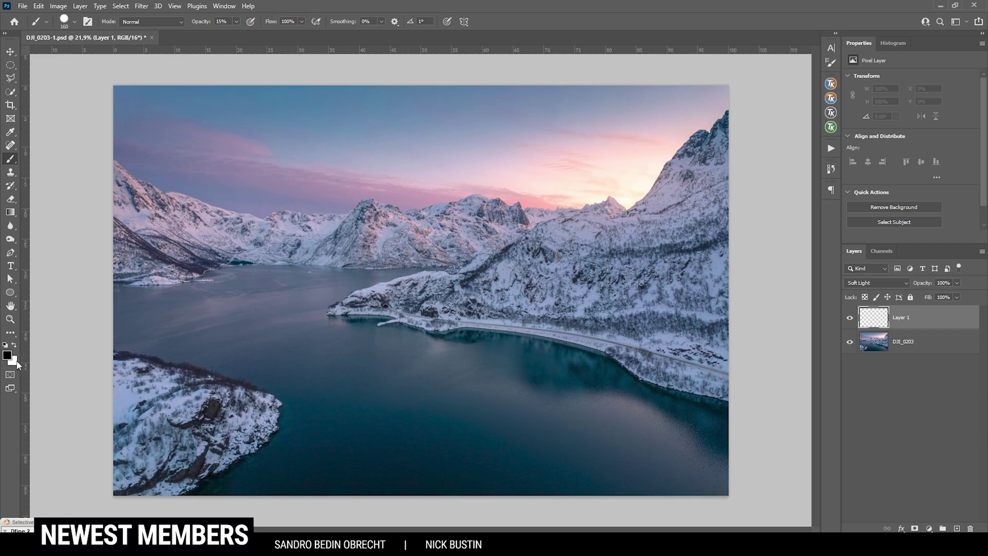
Sample the sky near the peak and refine it to a light warm cream foreground colour.
alt+click(625, 199)
click(7, 354)
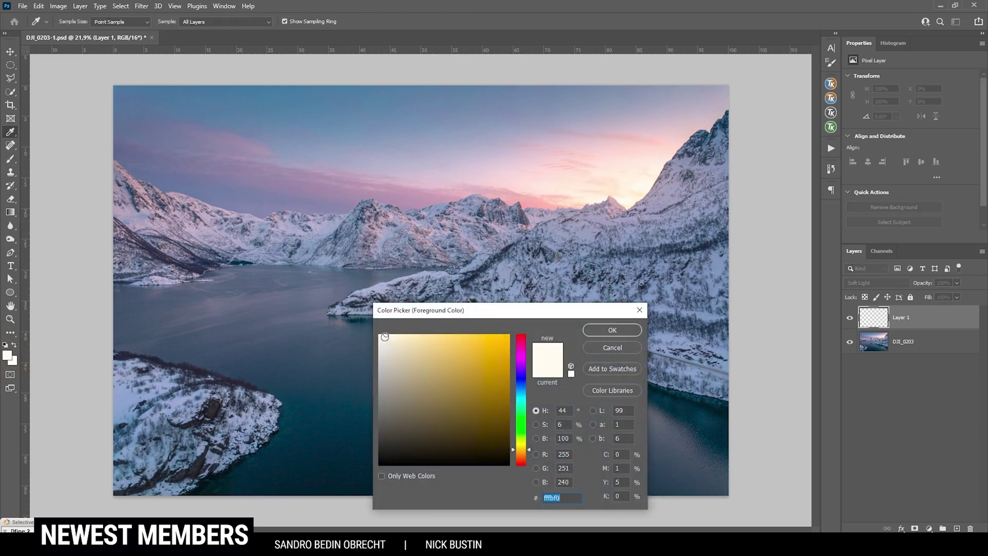
click(386, 335)
drag(385, 334, 392, 334)
click(613, 329)
Set the brush to roughly 919 px with almost no hardness.
key(b)
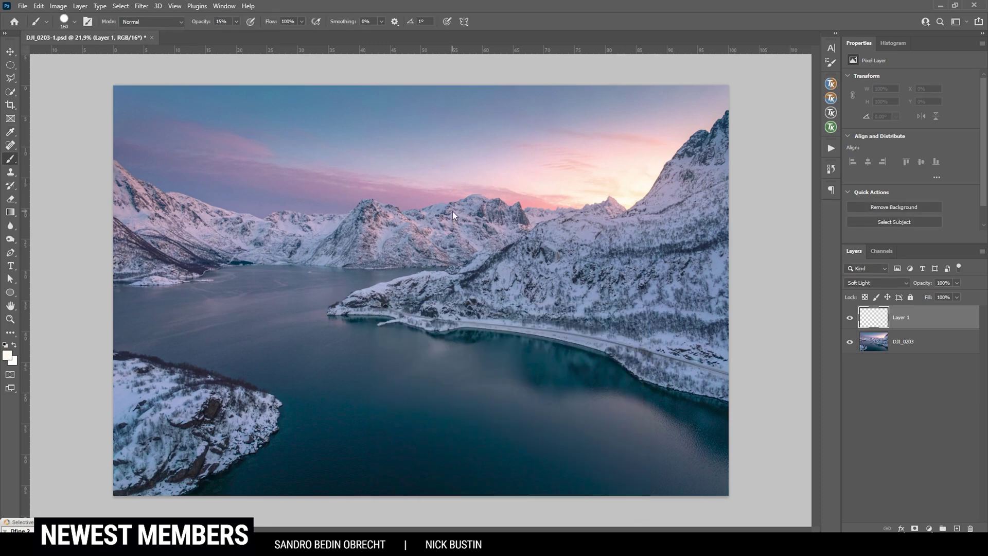
drag(453, 212, 504, 215)
drag(502, 211, 490, 181)
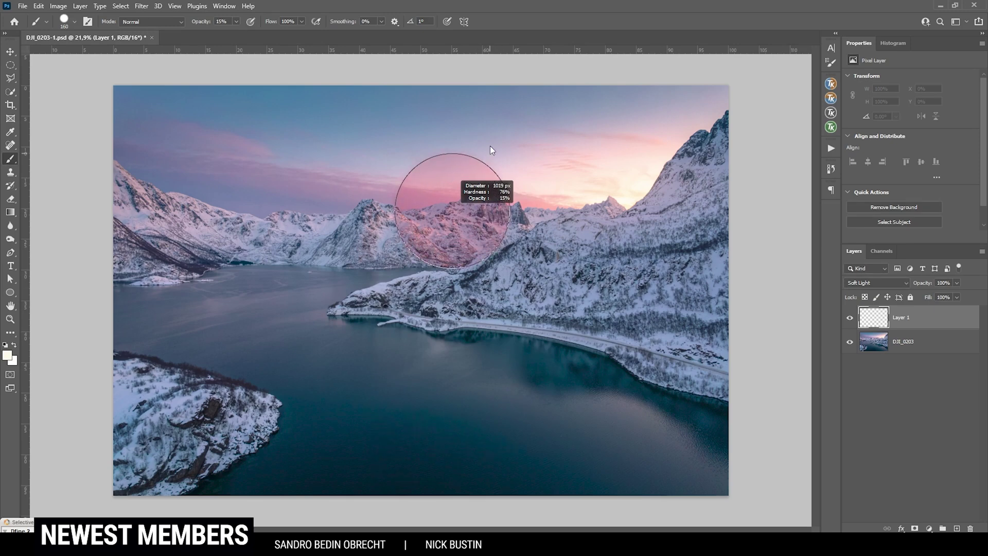
drag(494, 129, 499, 6)
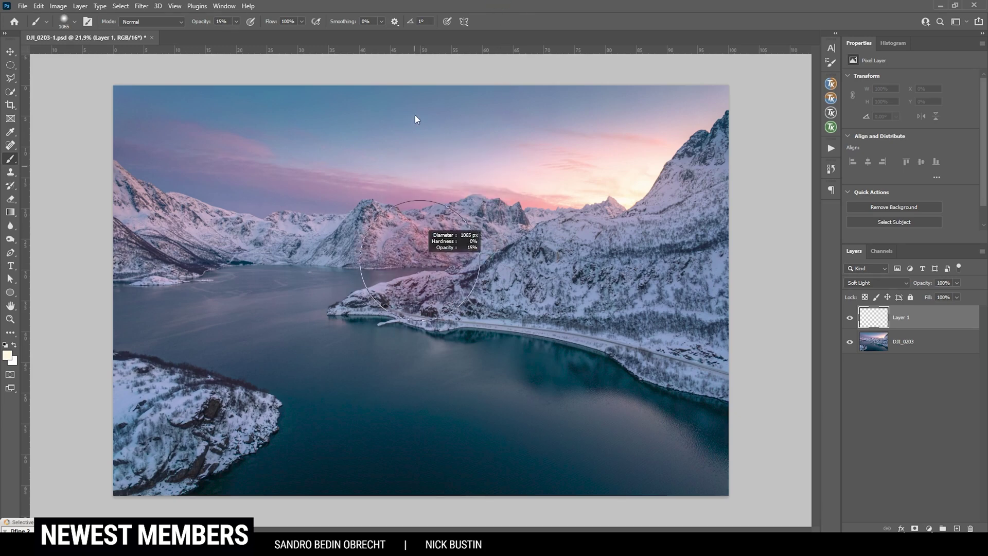
key(bracketleft)
Paint a soft glow over the sunset behind the peaks and toggle the layer to compare.
mouse_move(600, 165)
mouse_down()
mouse_move(642, 182)
mouse_move(633, 165)
mouse_move(579, 176)
mouse_move(582, 208)
mouse_move(540, 190)
mouse_up()
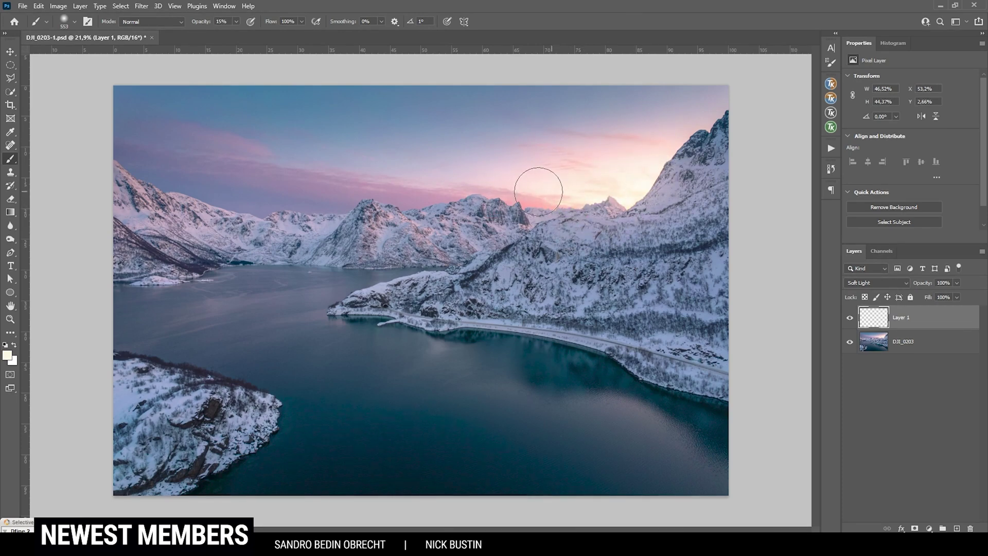
key(bracketleft)
click(850, 318)
click(850, 318)
shift+click(911, 344)
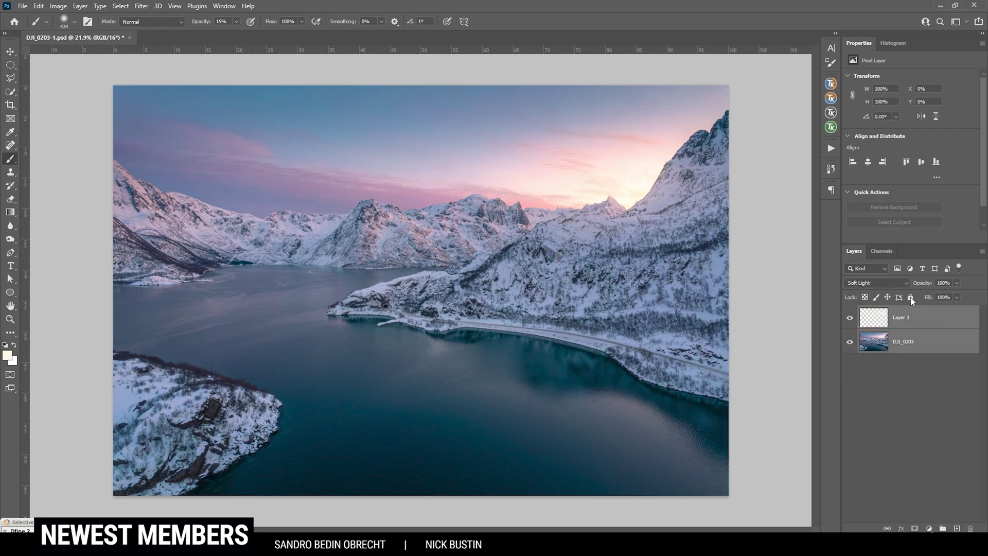
Merge the glow into the photo, select the sky, and add a Curves adjustment layer.
key(ctrl+e)
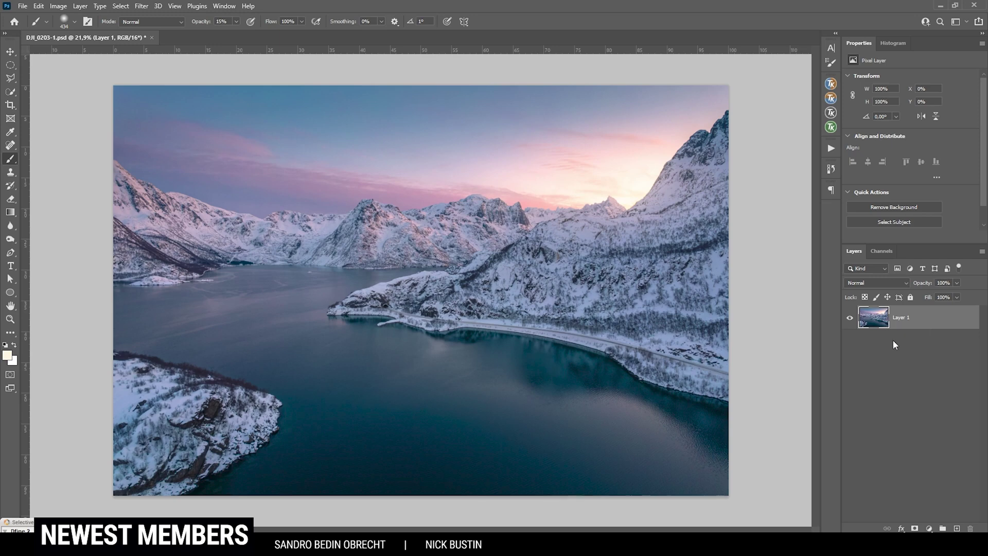
click(121, 6)
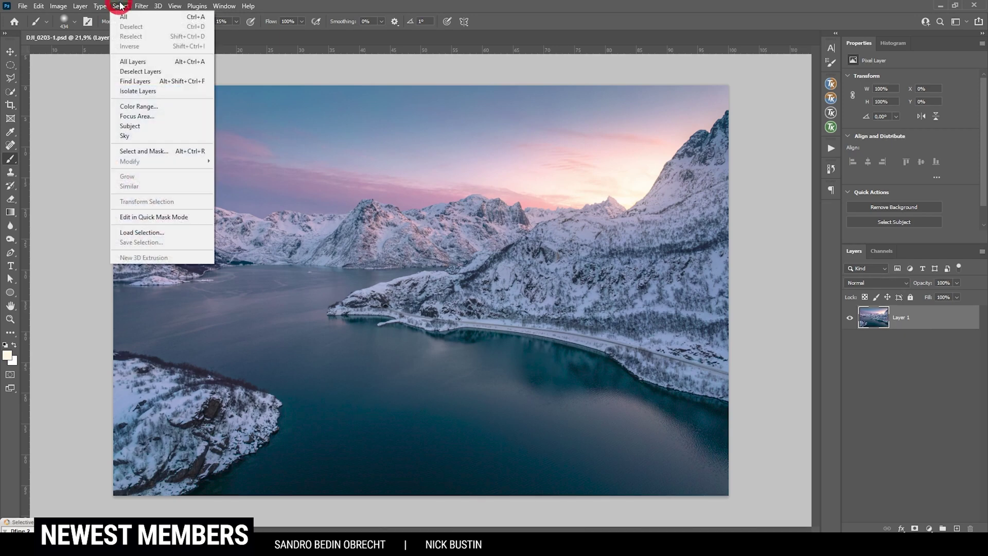
click(142, 137)
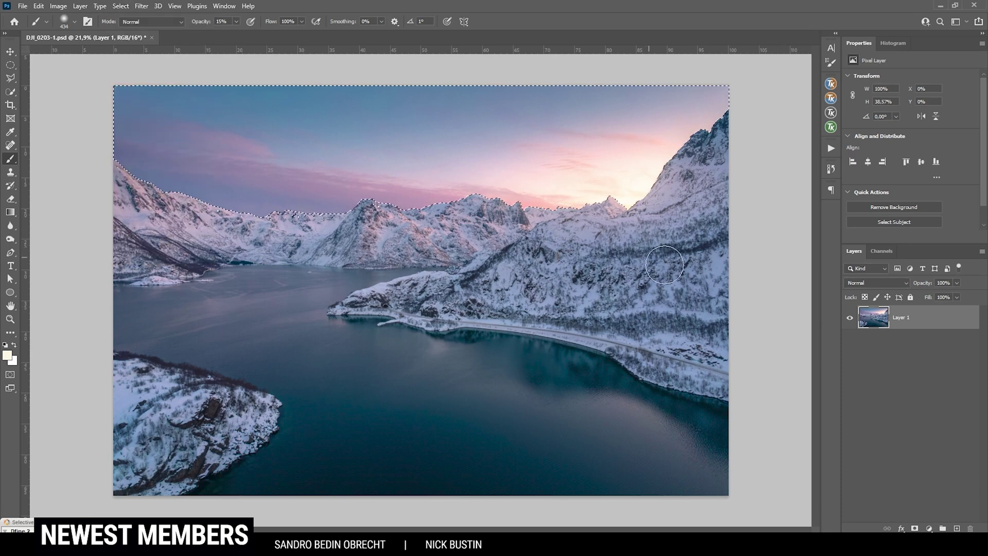
click(929, 529)
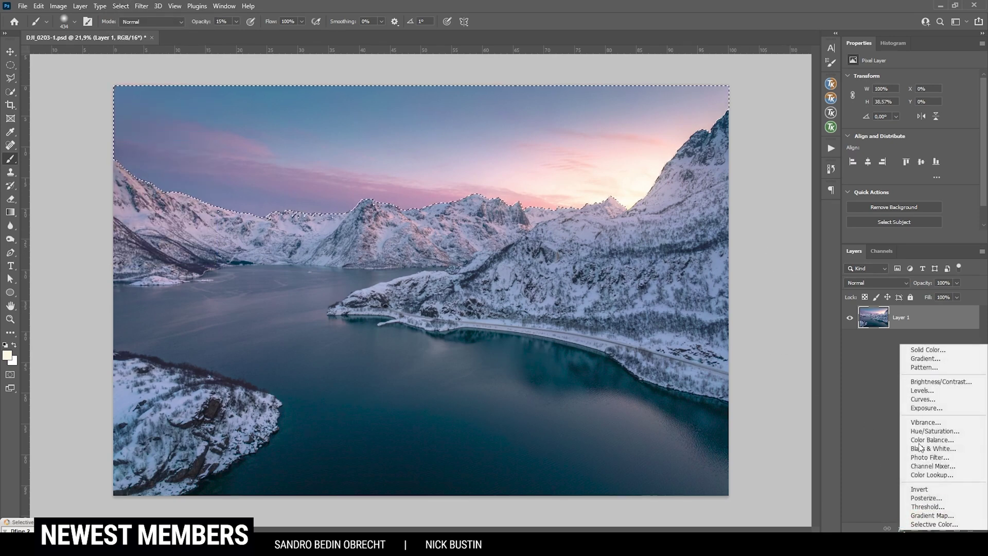
click(929, 399)
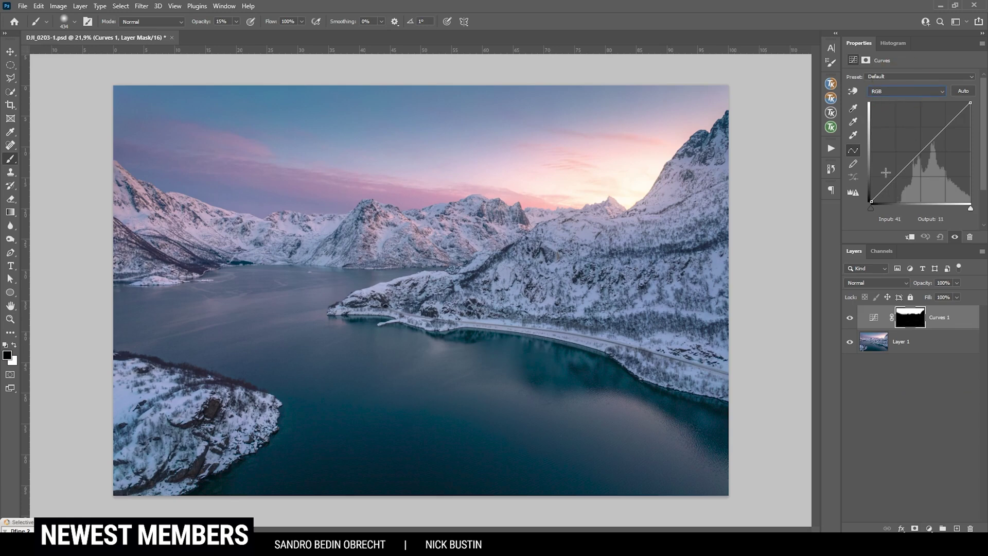
Shape an S-curve on the sky Curves layer, set its opacity to 47%, and compare.
click(920, 150)
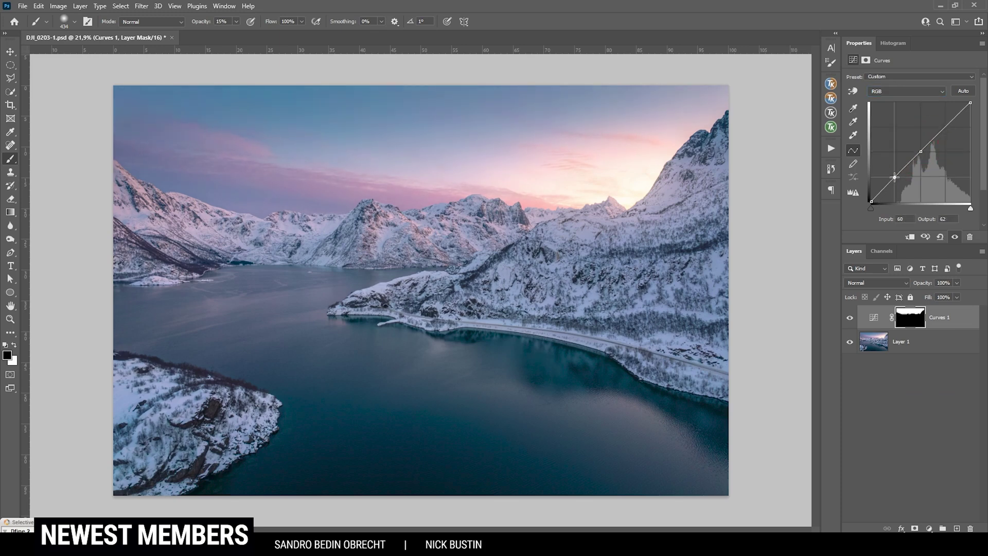
drag(894, 177, 894, 180)
drag(945, 125, 945, 124)
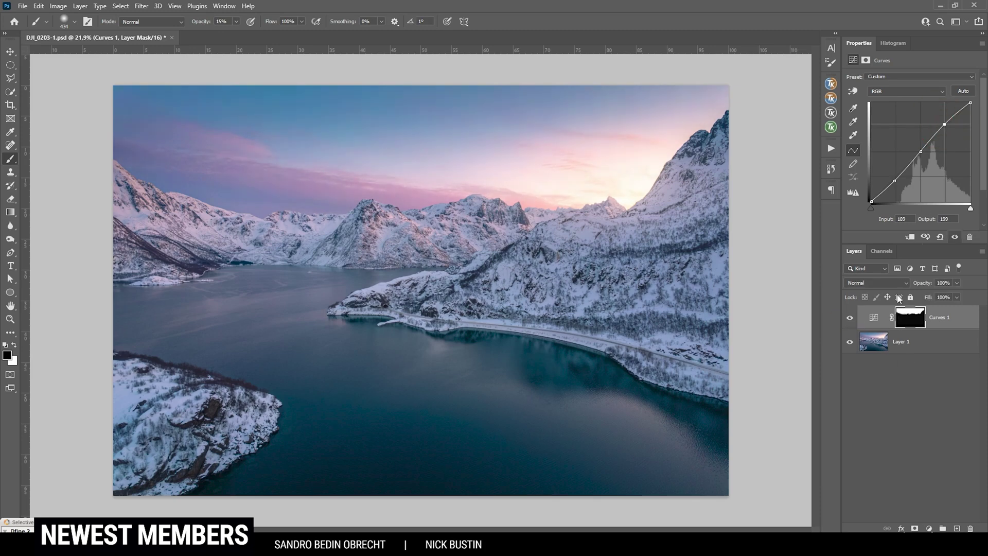
click(956, 282)
drag(958, 296, 932, 297)
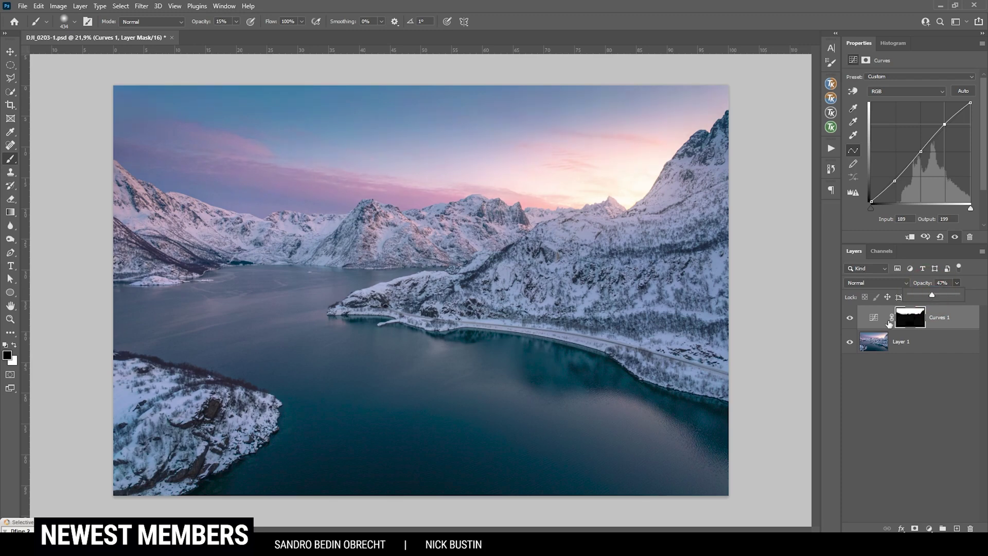
click(850, 318)
click(850, 318)
click(927, 345)
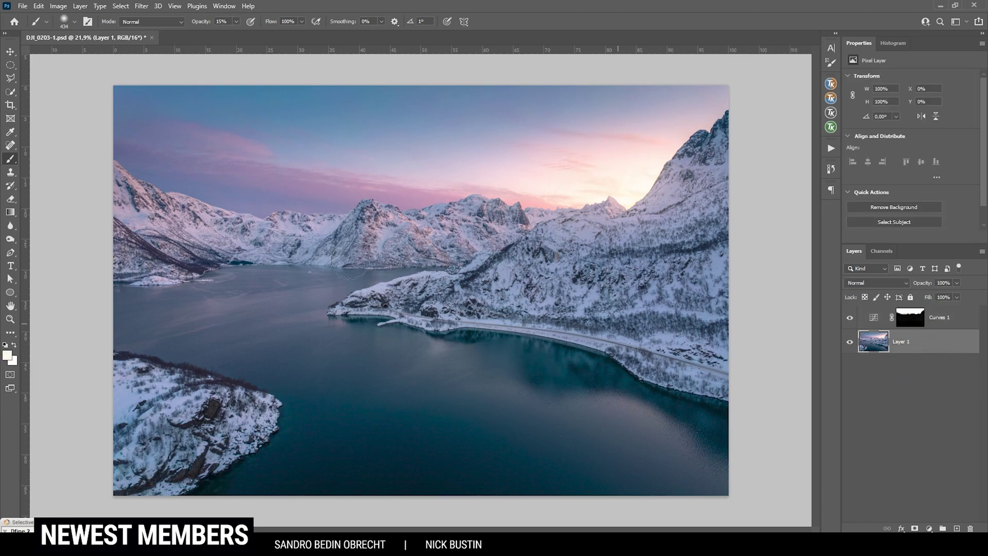
Select the sky and add a Photo Filter adjustment (Warming Filter 85, 25% density).
click(120, 6)
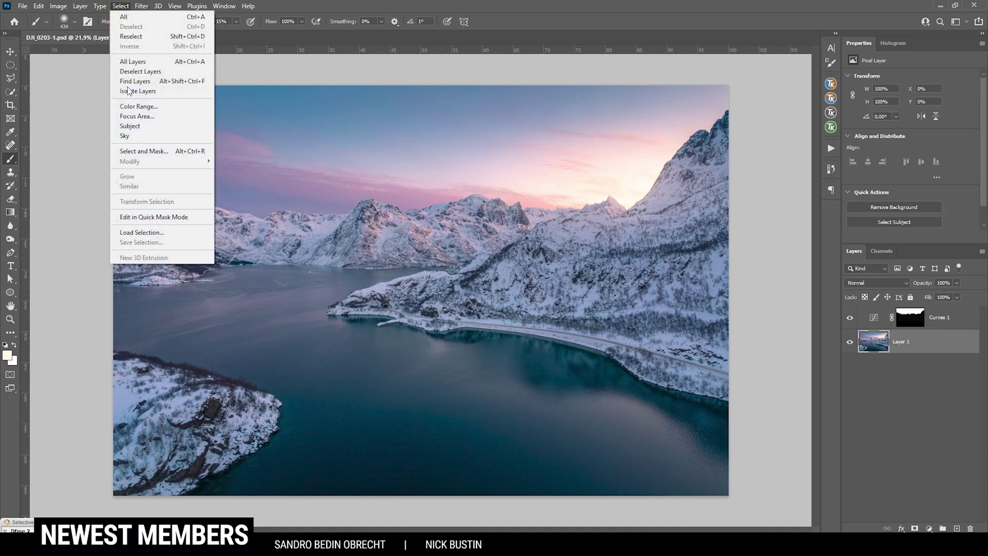
click(134, 136)
click(910, 317)
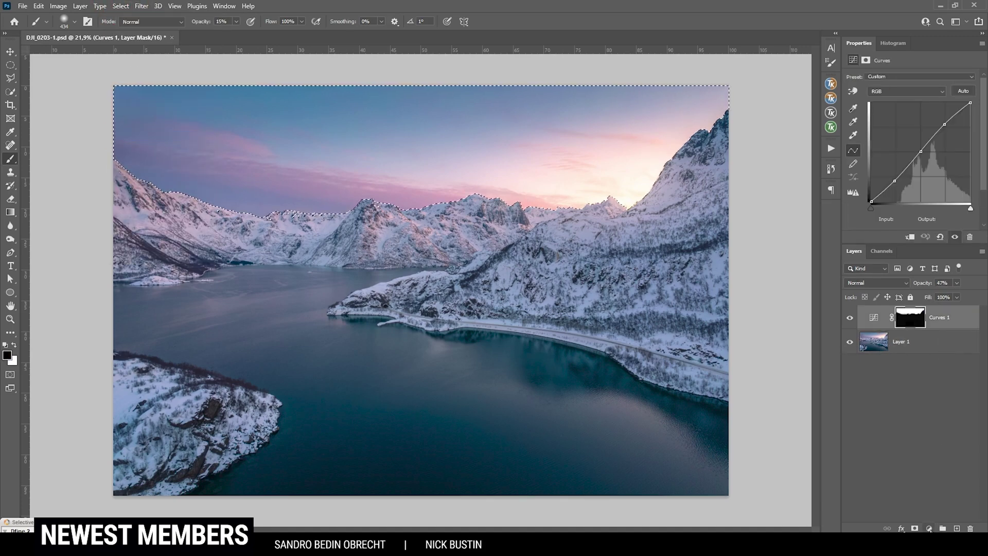
click(929, 529)
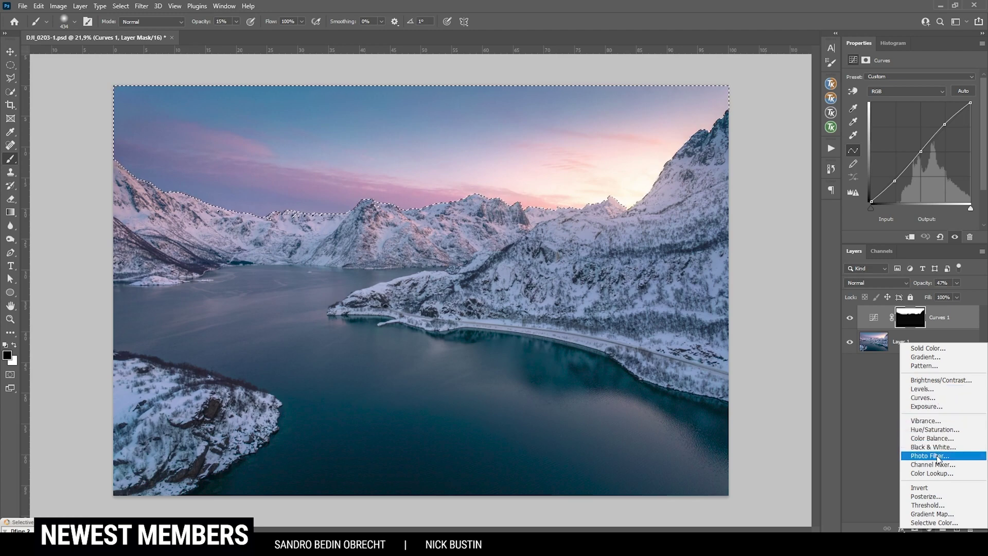
click(938, 458)
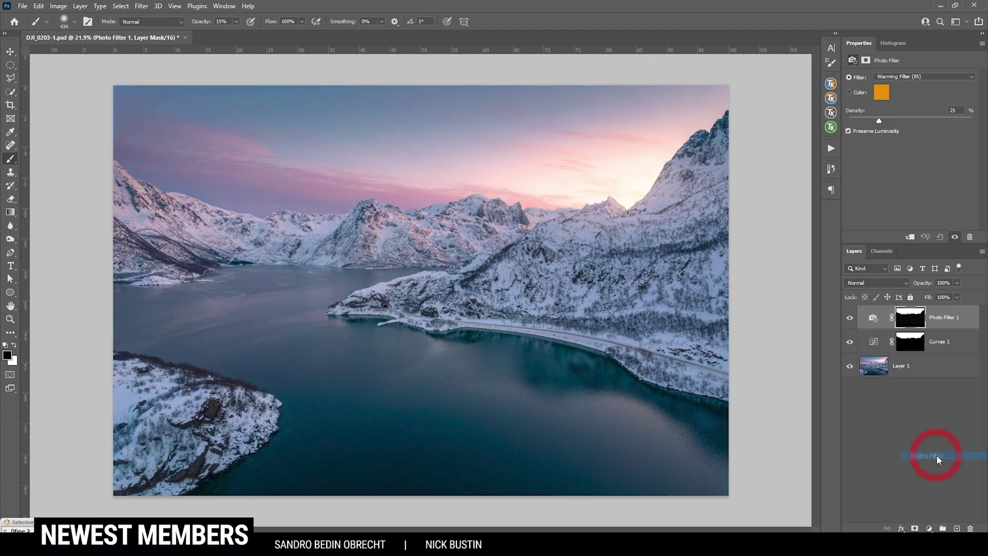
Toggle the Photo Filter layer's visibility repeatedly to compare the warmed sky.
click(849, 319)
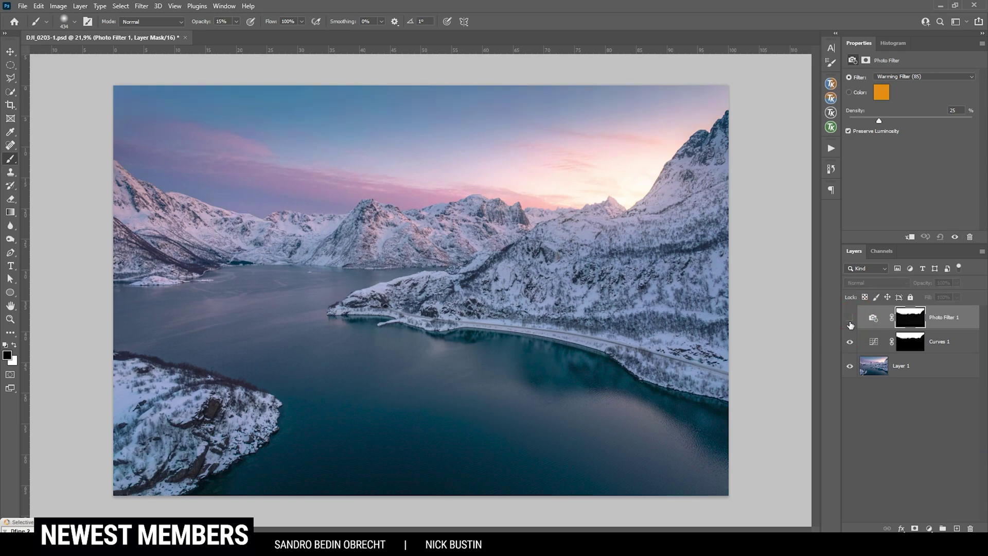
click(850, 319)
click(849, 319)
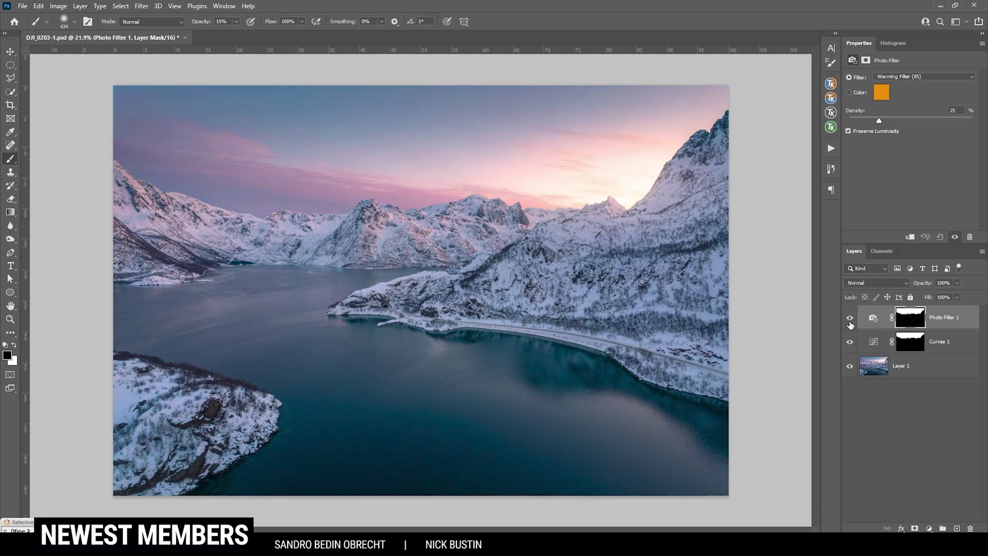
click(849, 319)
click(850, 321)
click(849, 322)
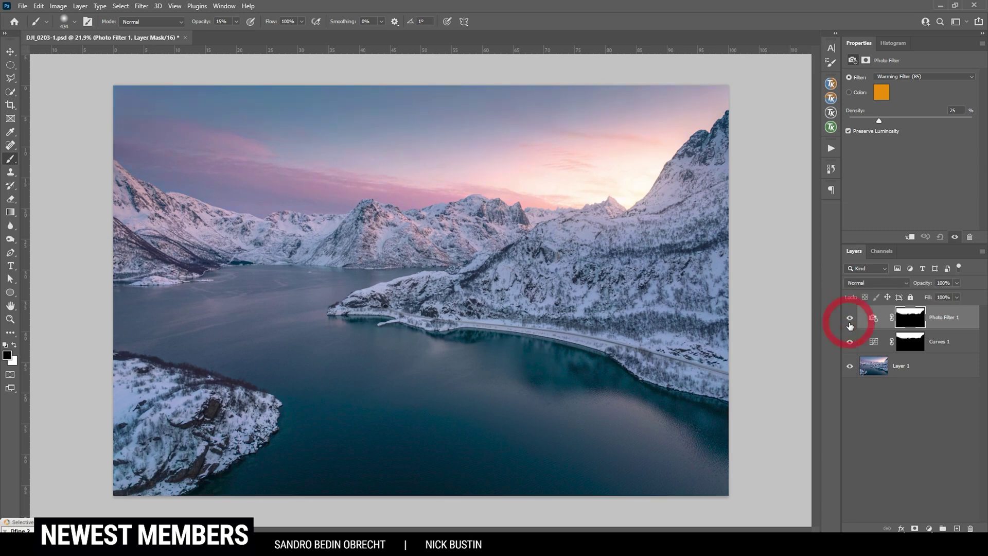
click(849, 321)
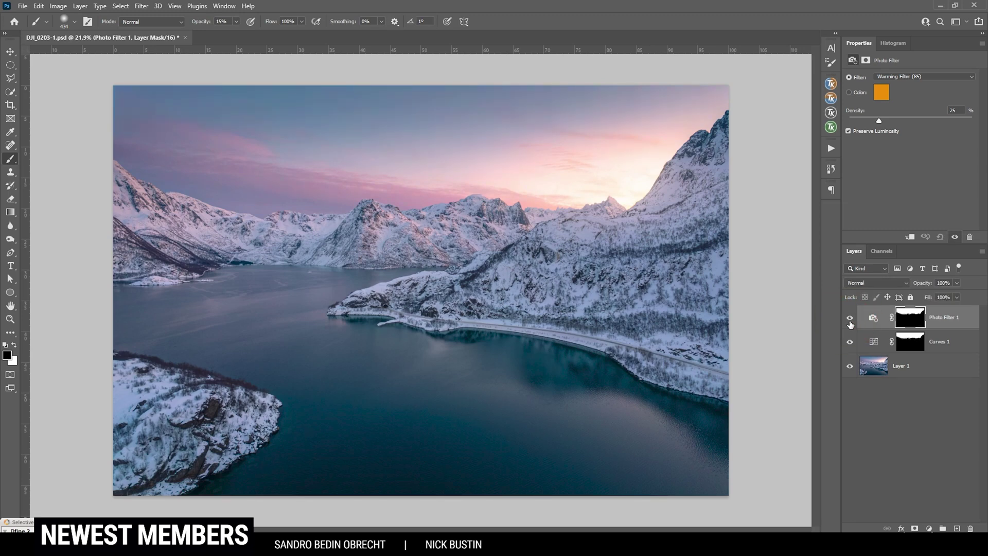
click(849, 322)
click(850, 323)
click(850, 321)
click(850, 322)
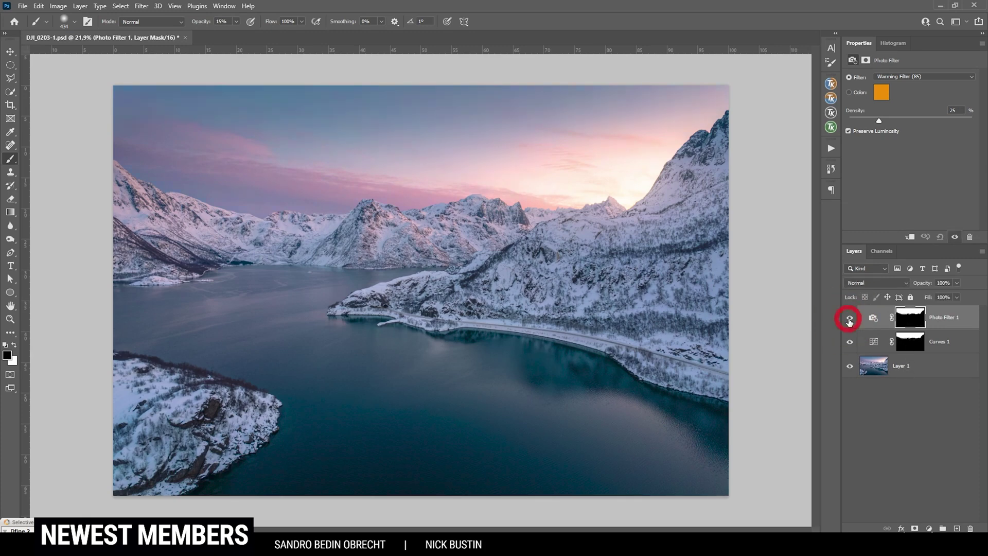